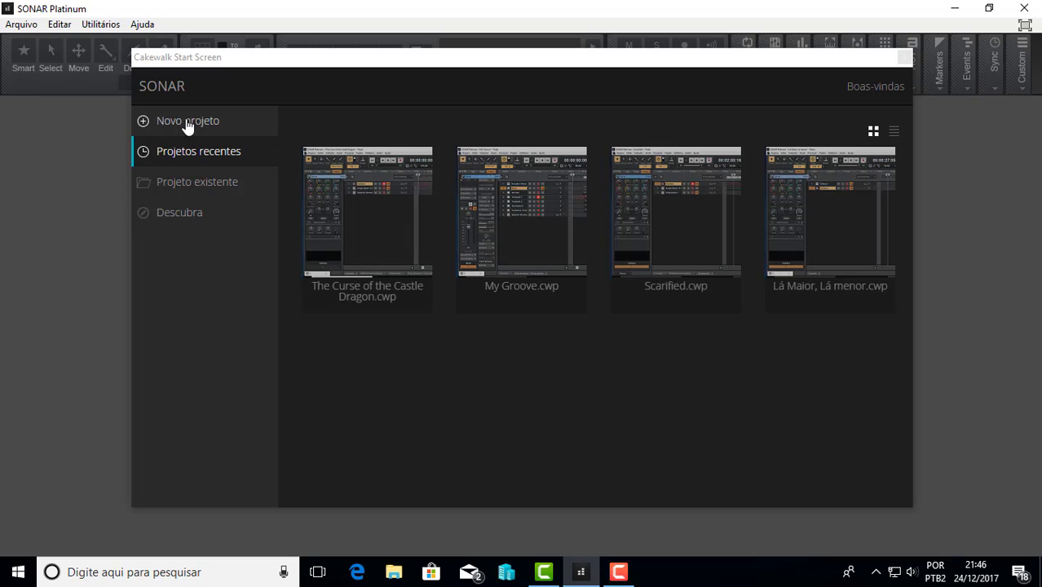
# Create a new project from the Empty Project template.
pyautogui.click(196, 122)
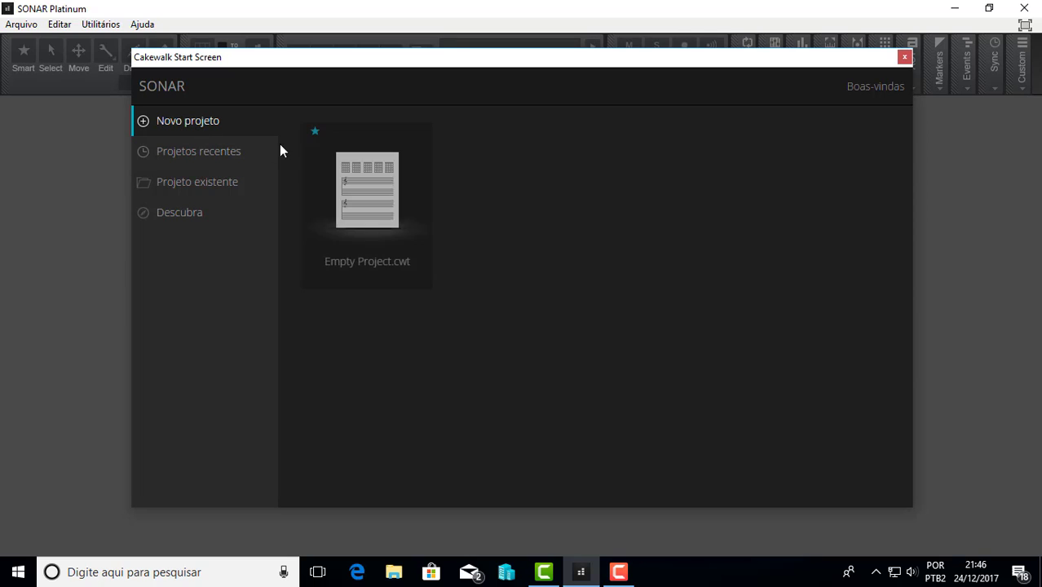
pyautogui.click(375, 202)
pyautogui.click(637, 241)
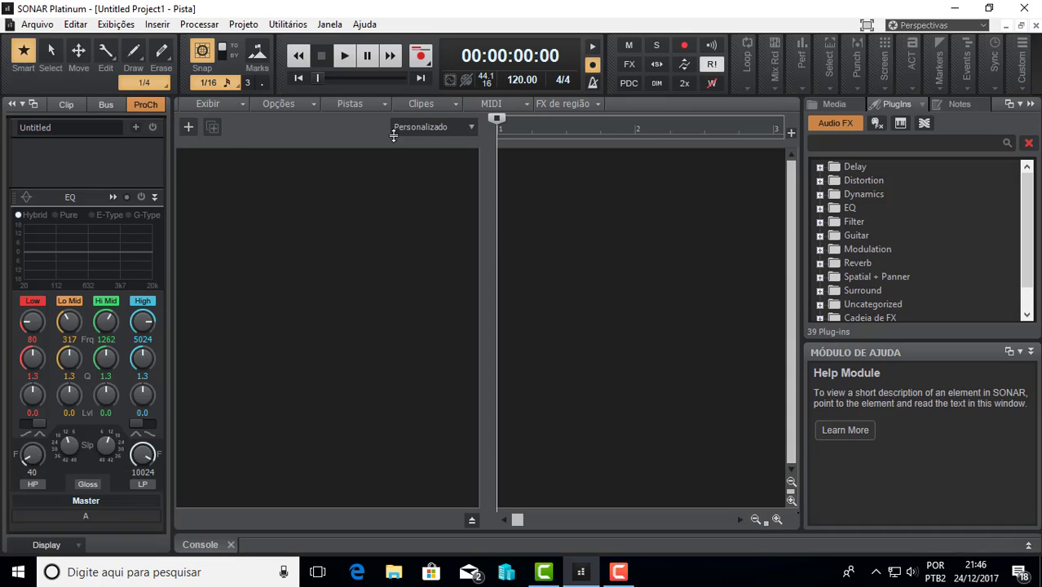
# Add one audio track with recording enabled, keeping the Estéreo ME-25 IN input, and expand its track strip.
pyautogui.click(187, 126)
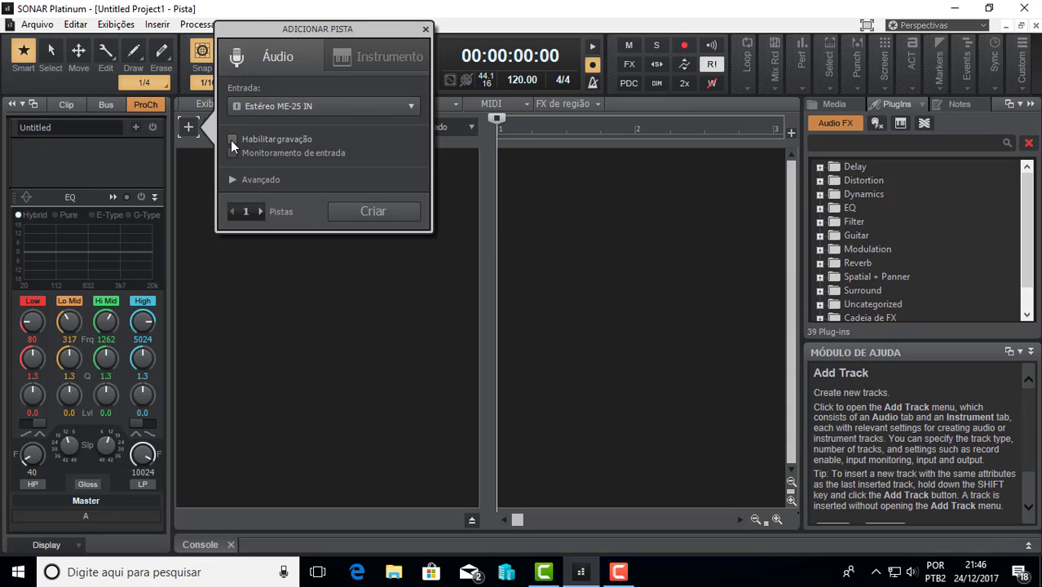
pyautogui.click(232, 140)
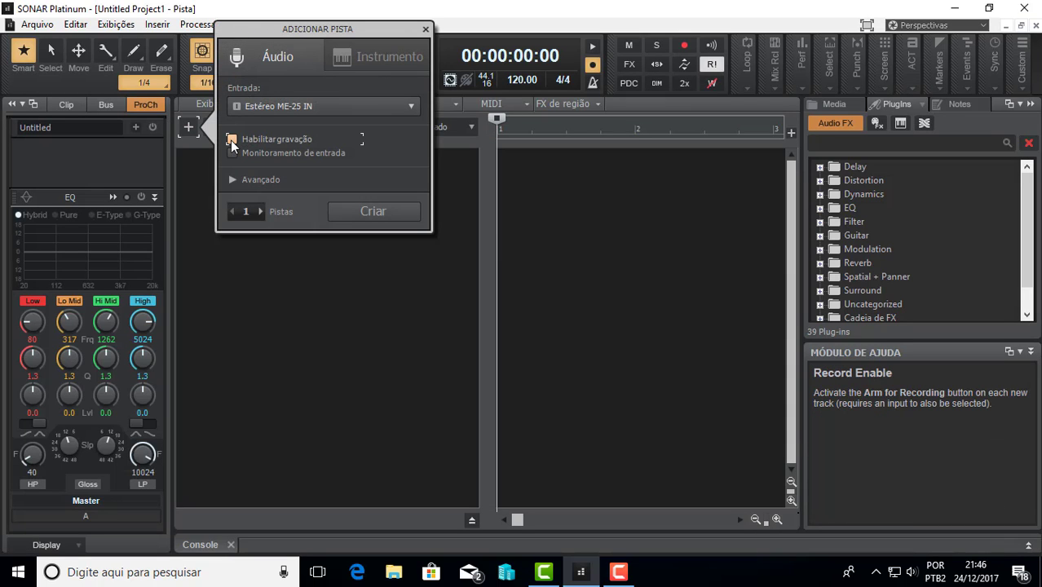
pyautogui.click(378, 214)
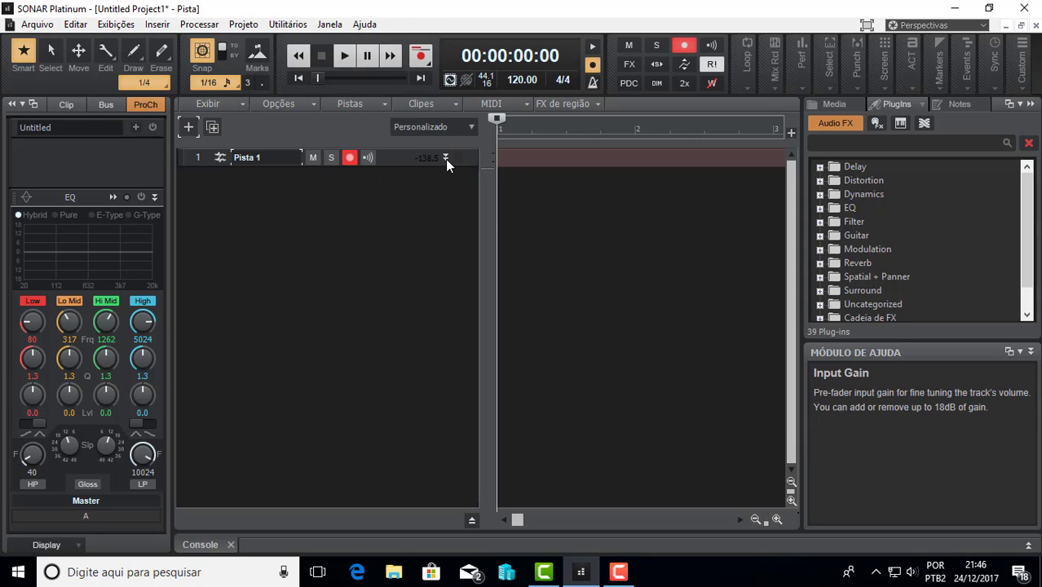
pyautogui.click(445, 157)
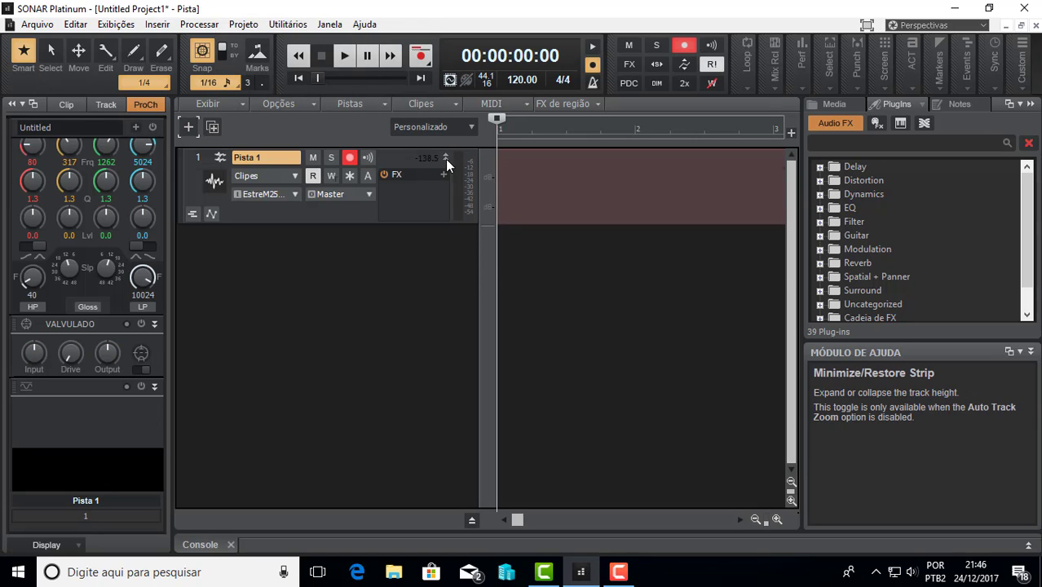
# Insert the AmpliTube 4 guitar plug-in into Pista 1's FX rack and enable the track's input monitoring.
pyautogui.click(820, 236)
pyautogui.moveTo(870, 249)
pyautogui.mouseDown()
pyautogui.moveTo(790, 255)
pyautogui.moveTo(400, 206)
pyautogui.mouseUp()
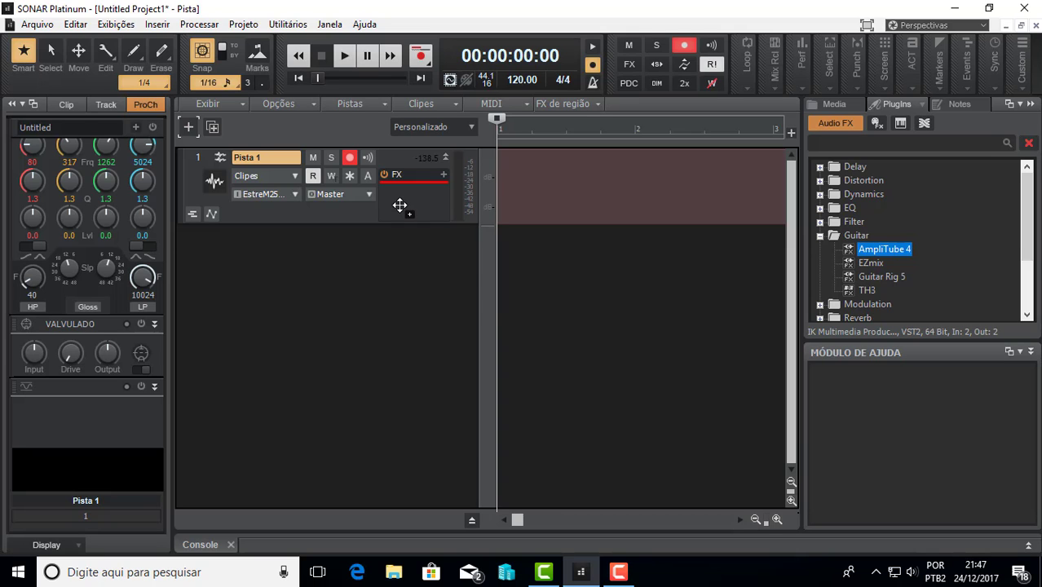
pyautogui.moveTo(399, 206); pyautogui.dragTo(400, 205)
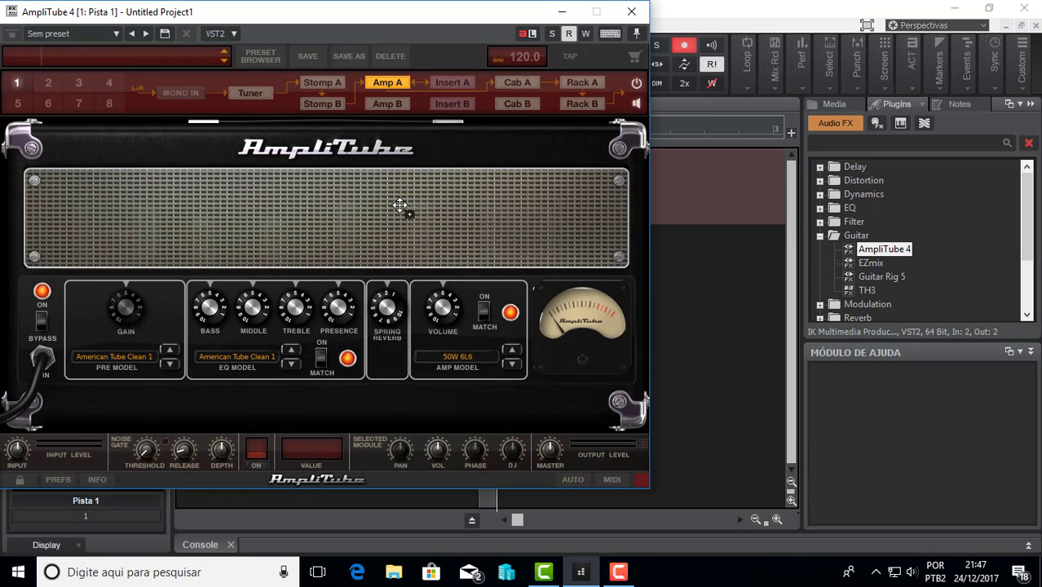
pyautogui.click(563, 14)
pyautogui.click(347, 157)
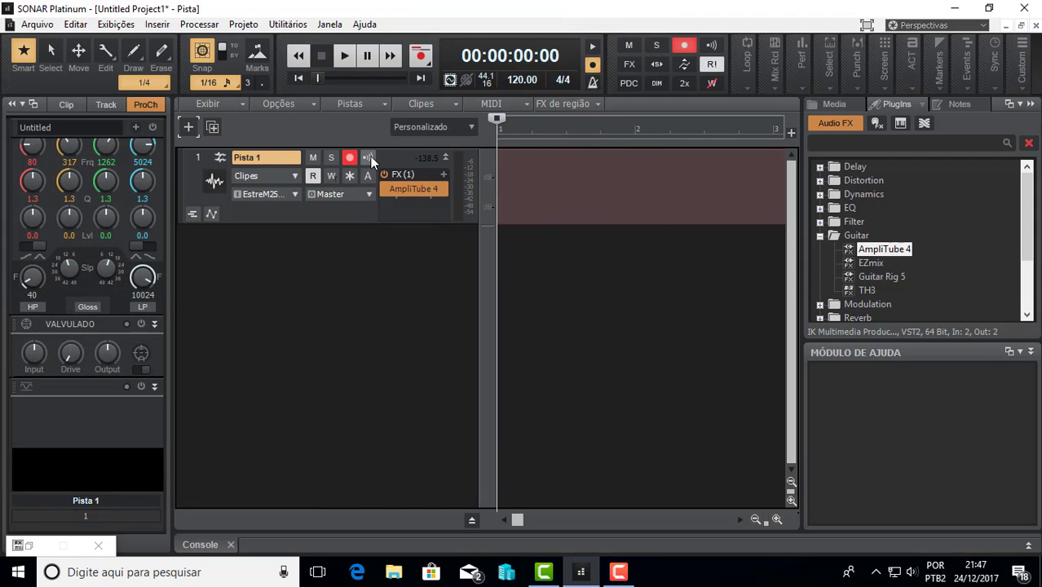
pyautogui.click(368, 158)
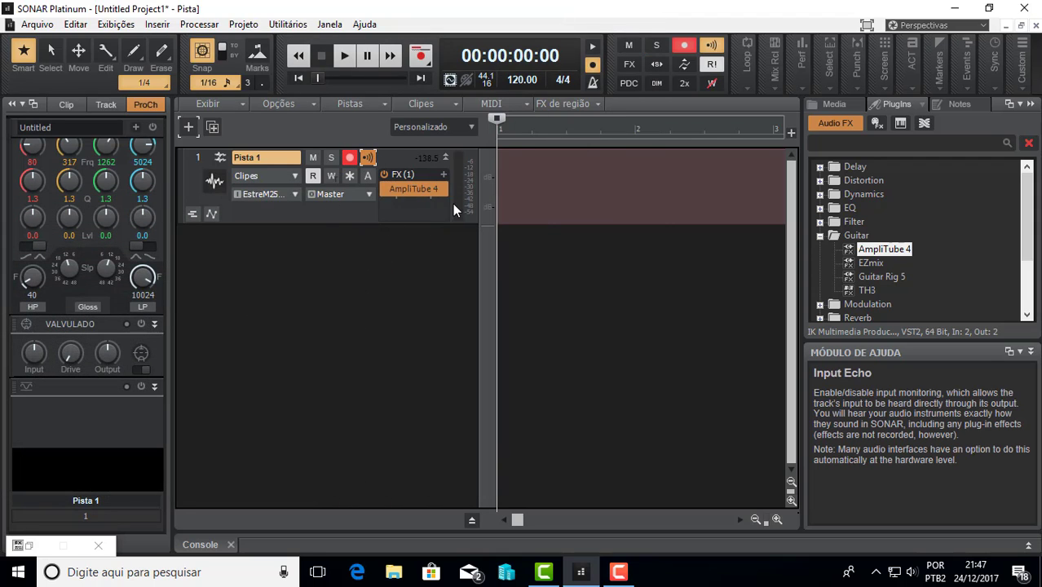
# Reopen AmpliTube 4 and load the Fender Wah into the first slot of Stomp A.
pyautogui.click(29, 546)
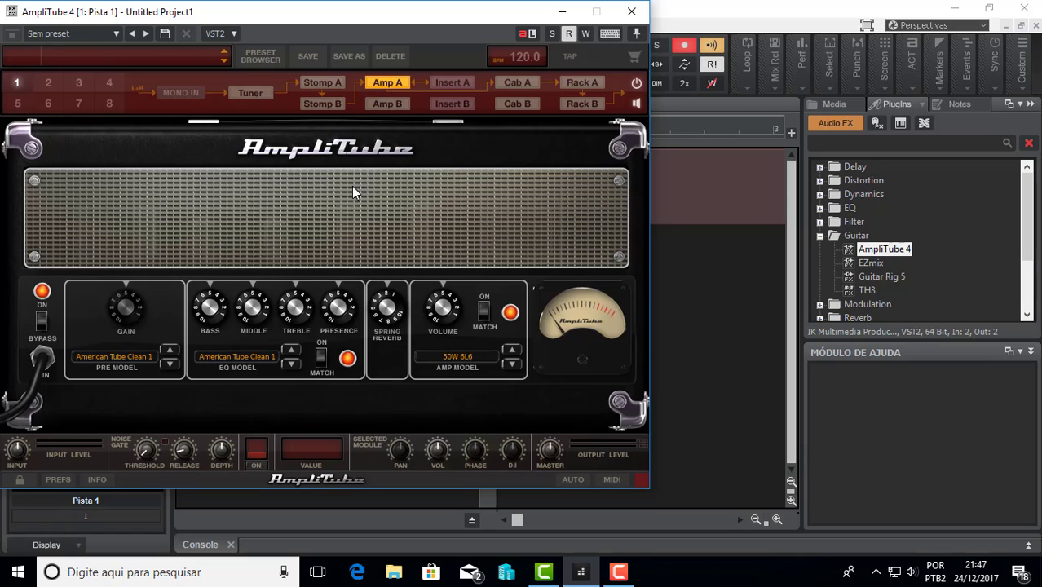
pyautogui.click(332, 81)
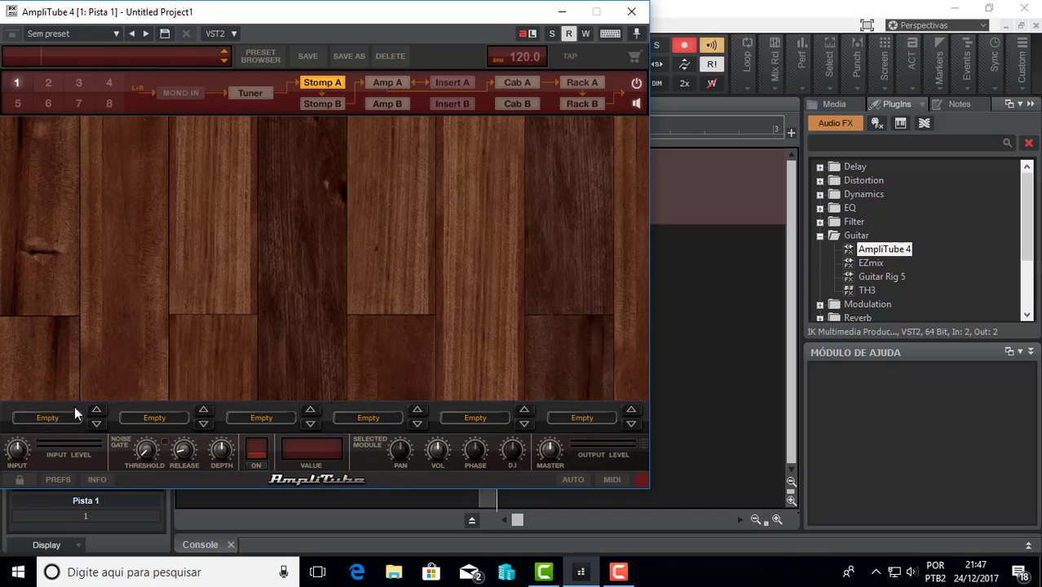
pyautogui.click(385, 79)
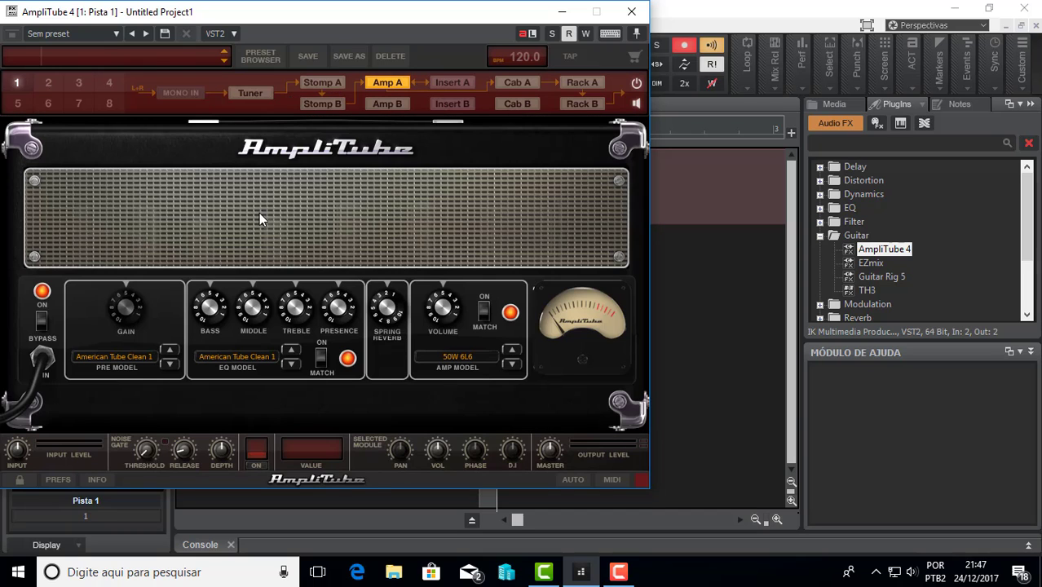
pyautogui.click(321, 83)
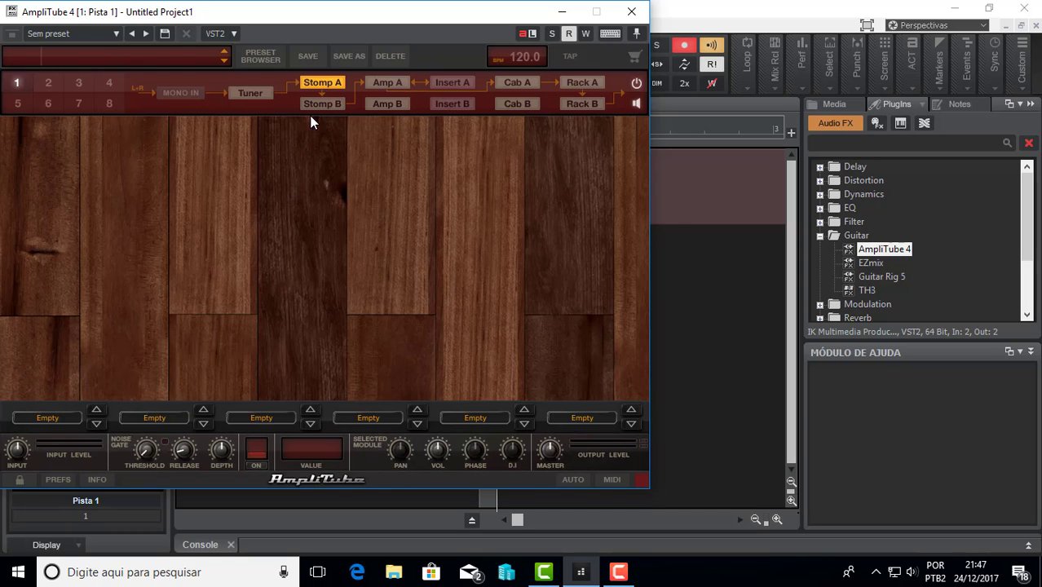
pyautogui.click(53, 418)
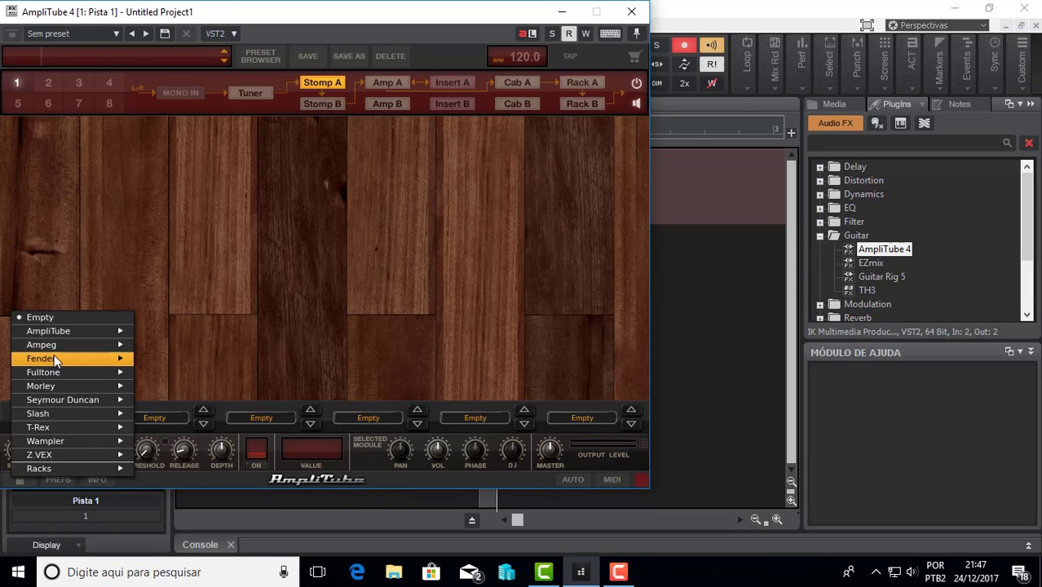
pyautogui.moveTo(107, 351)
pyautogui.click(177, 385)
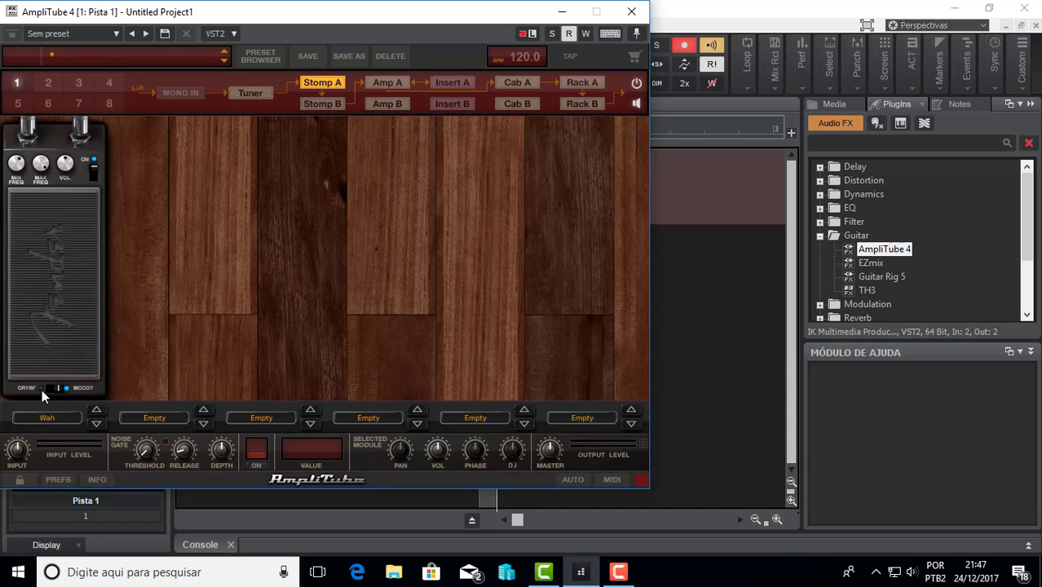
# Switch the wah to the Cryin' voicing and rock its pedal through its range.
pyautogui.moveTo(42, 389)
pyautogui.click(57, 389)
pyautogui.moveTo(19, 170); pyautogui.dragTo(49, 290)
pyautogui.moveTo(53, 258); pyautogui.dragTo(66, 379)
pyautogui.moveTo(16, 263); pyautogui.dragTo(53, 341)
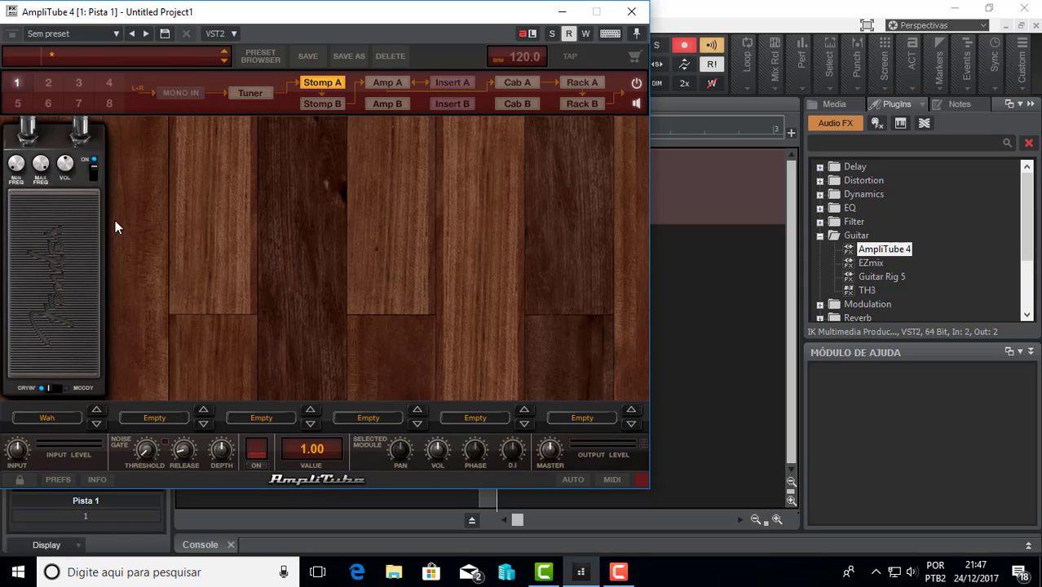
# Assign the Wah pedal to automation Param 1, enable automation writing for the plug-in and minimize its window.
pyautogui.rightClick(64, 232)
pyautogui.moveTo(106, 243)
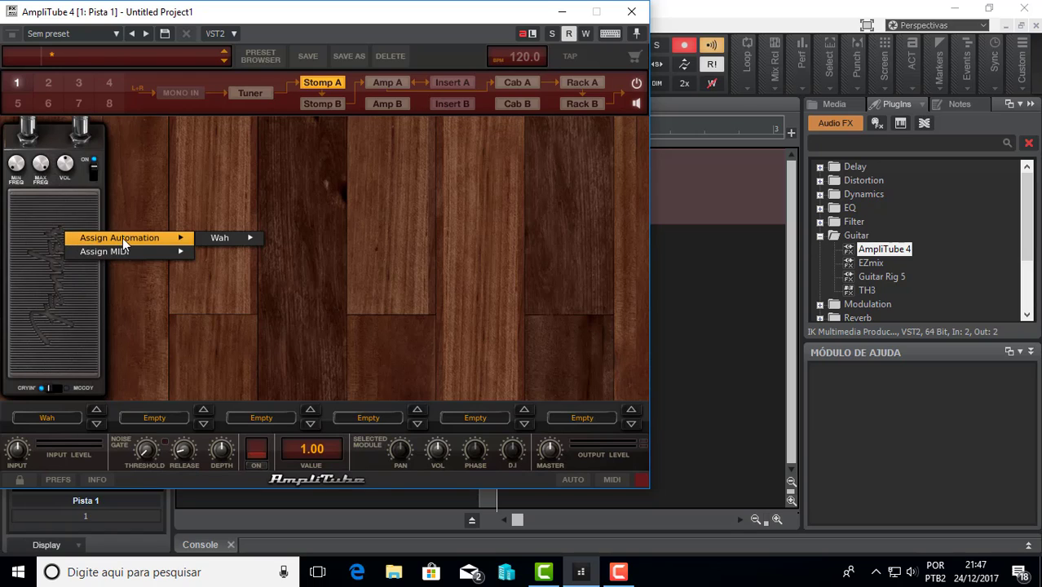
pyautogui.moveTo(243, 237)
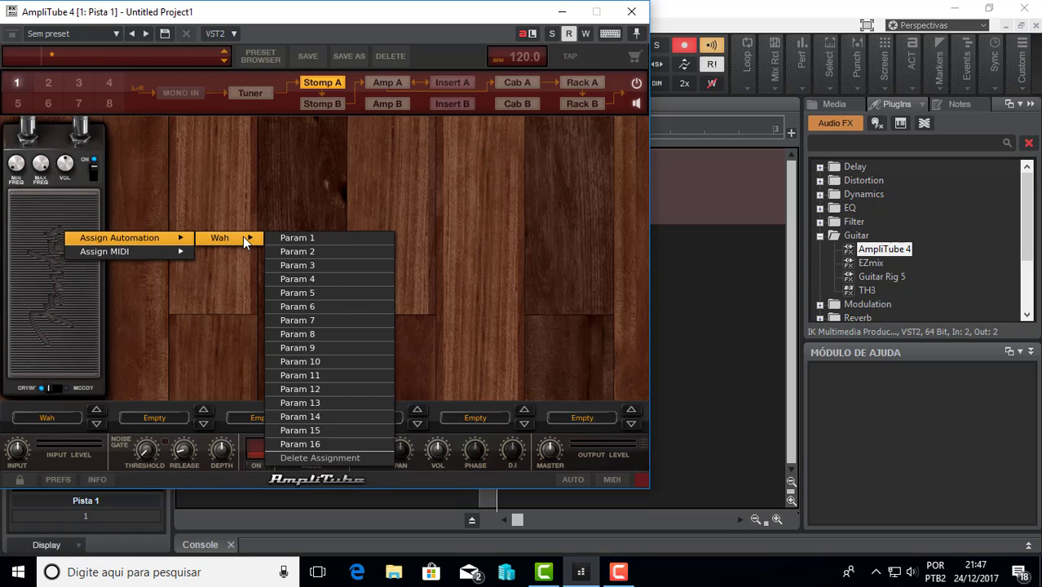
pyautogui.click(318, 239)
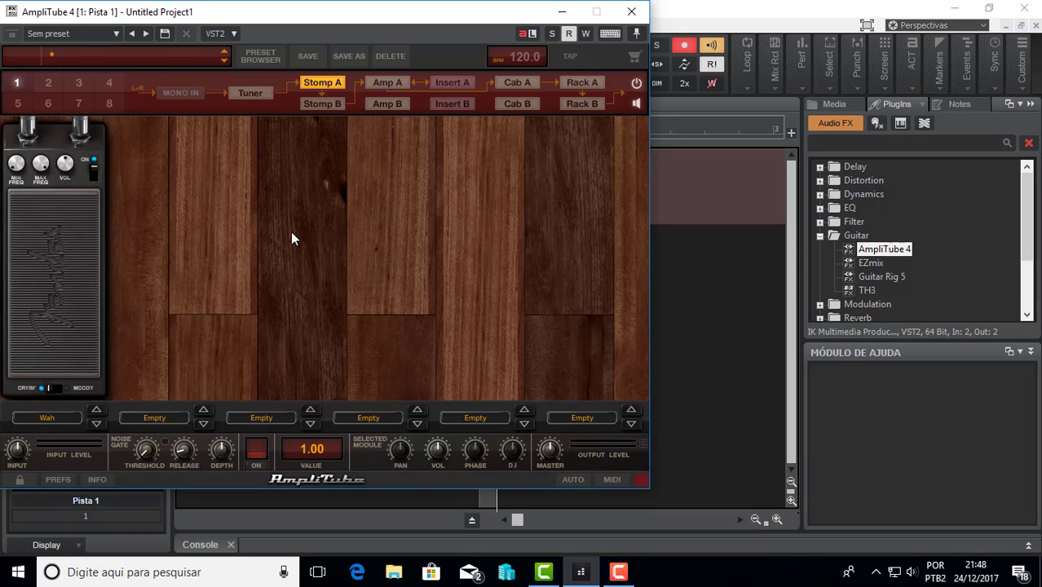
pyautogui.click(590, 36)
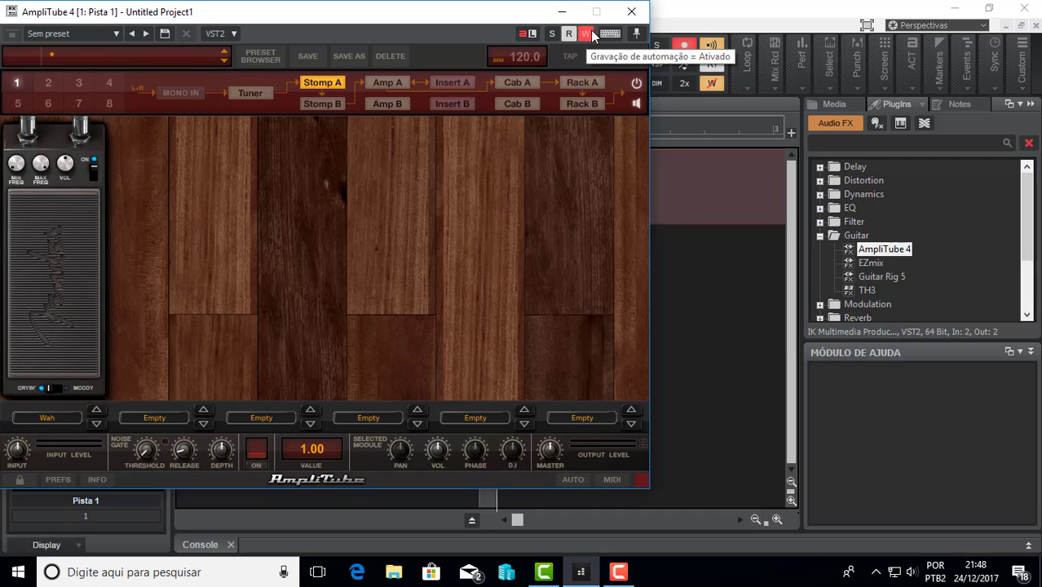
pyautogui.click(562, 11)
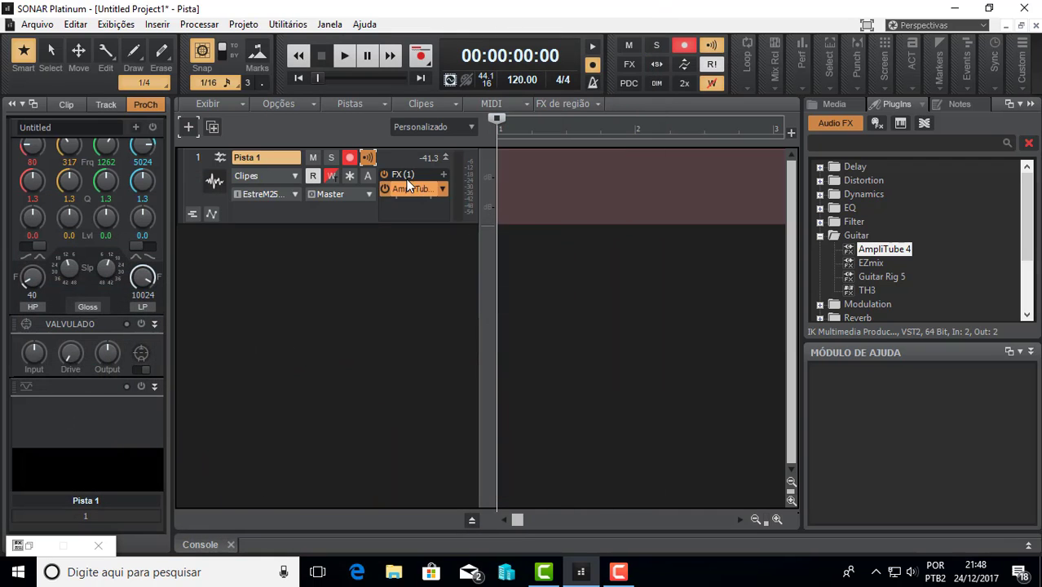
# Show Pista 1's automation lane and set it to AmpliTube 4 Param 1.
pyautogui.click(211, 215)
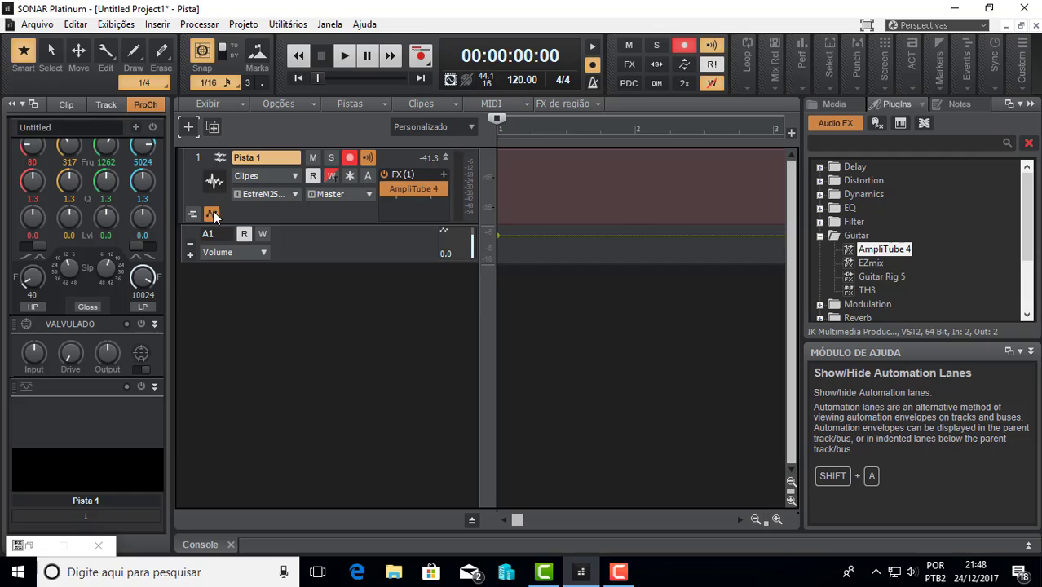
pyautogui.click(262, 253)
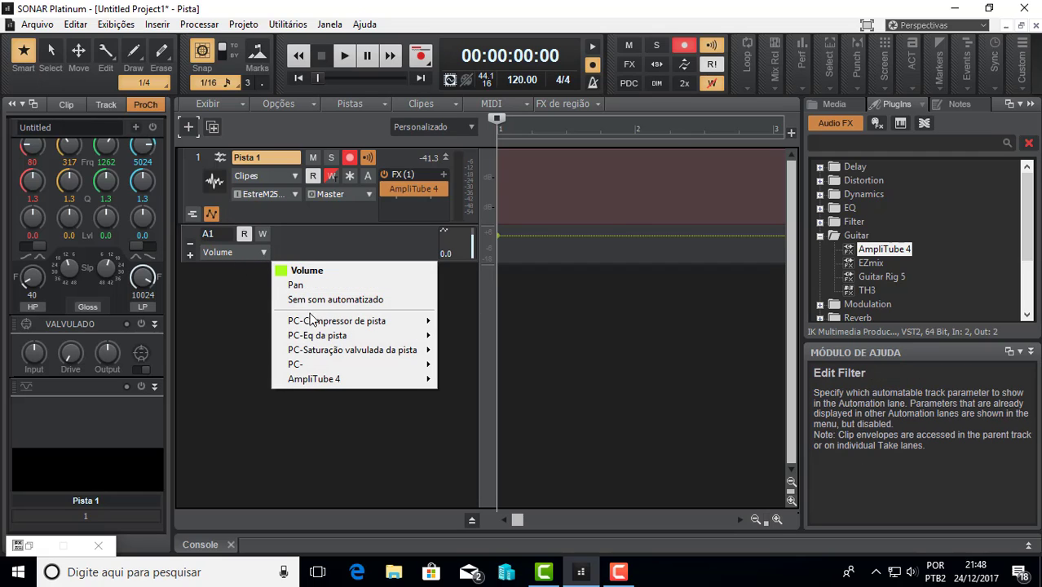
pyautogui.moveTo(333, 379)
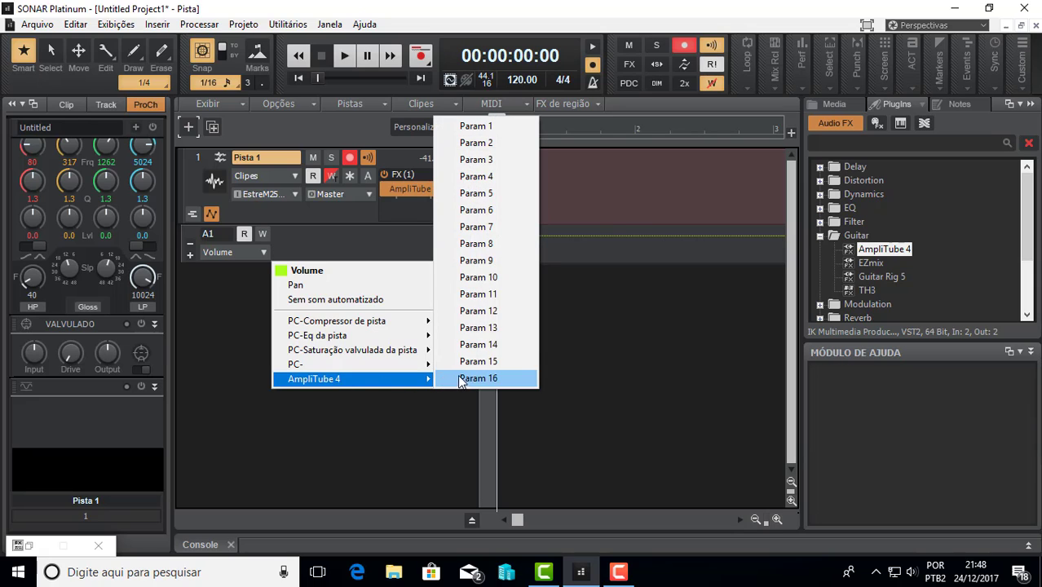
pyautogui.click(503, 130)
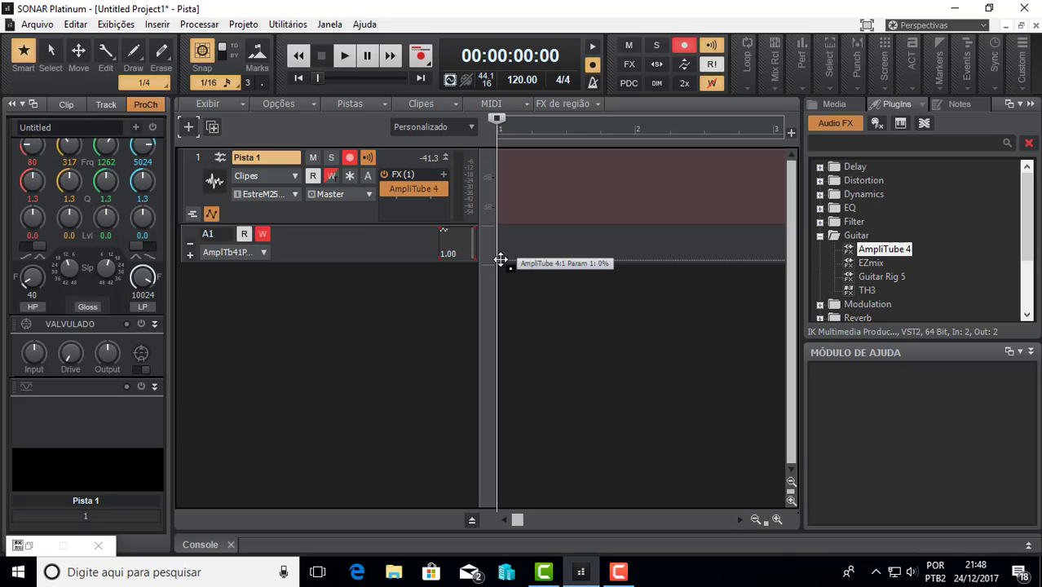
# Shape the Param 1 envelope into a V, starting at 100%, dipping to 0% and rising back to 100%.
pyautogui.moveTo(501, 259); pyautogui.dragTo(501, 230)
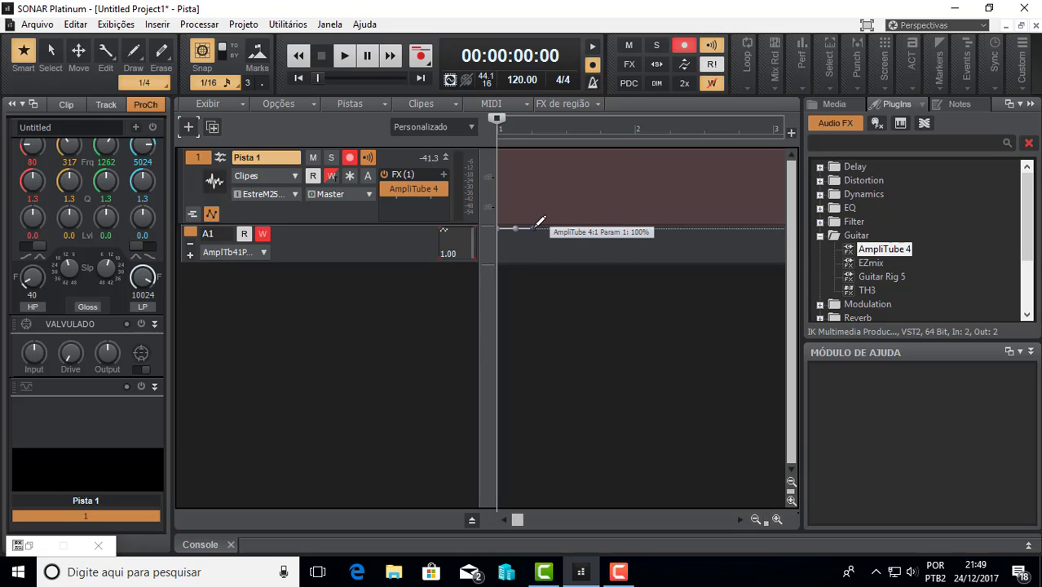
pyautogui.moveTo(515, 232); pyautogui.dragTo(513, 271)
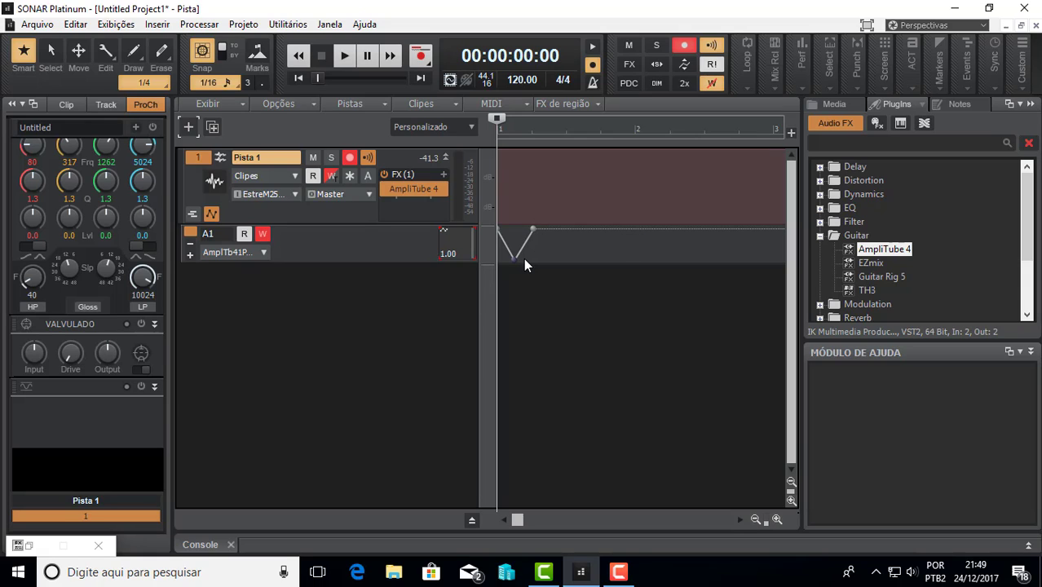
# Place the playhead at 00:00:00:15 and move the envelope's last 100% node to it.
pyautogui.scroll(2, 524, 258)
pyautogui.click(583, 293)
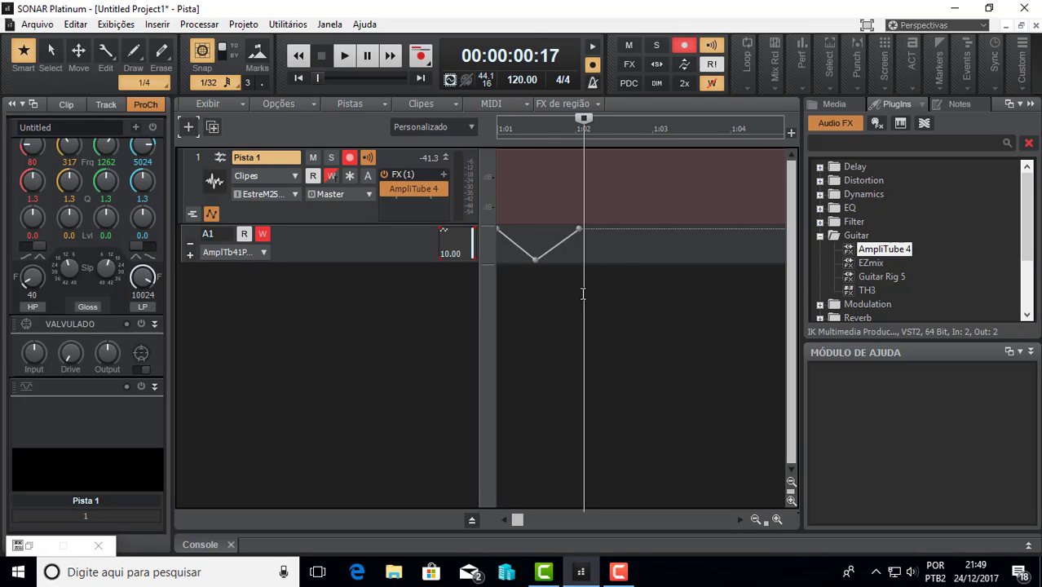
pyautogui.click(575, 286)
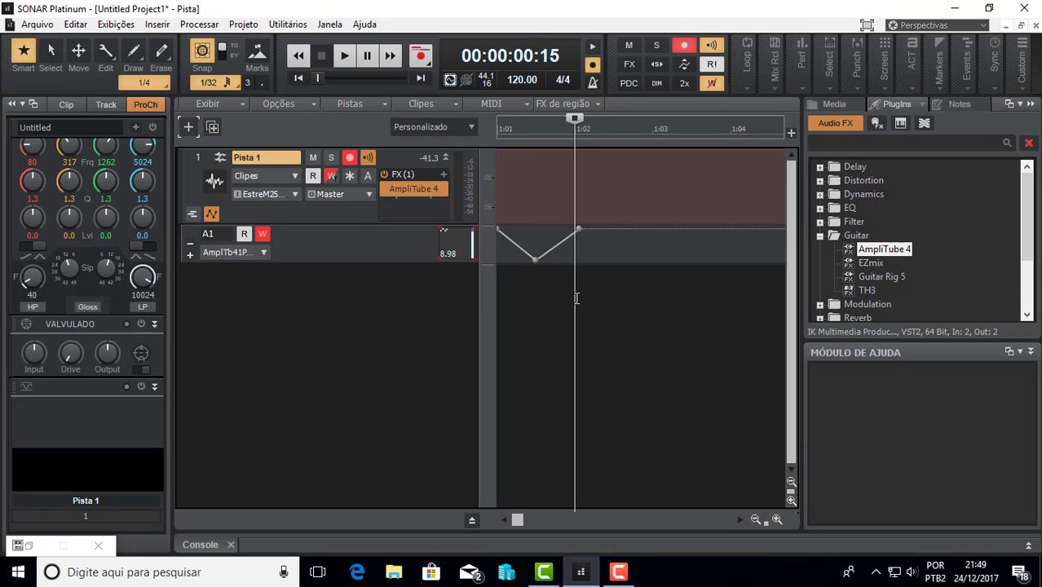
pyautogui.click(576, 232)
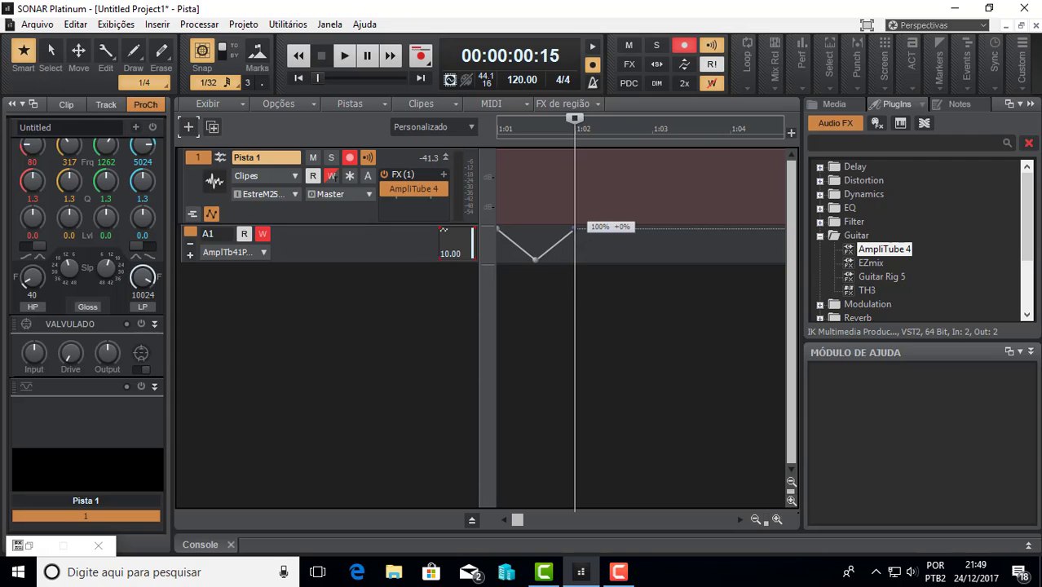
# Check the playhead positions of the envelope's low and end nodes and try selecting the V-shaped section.
pyautogui.click(535, 302)
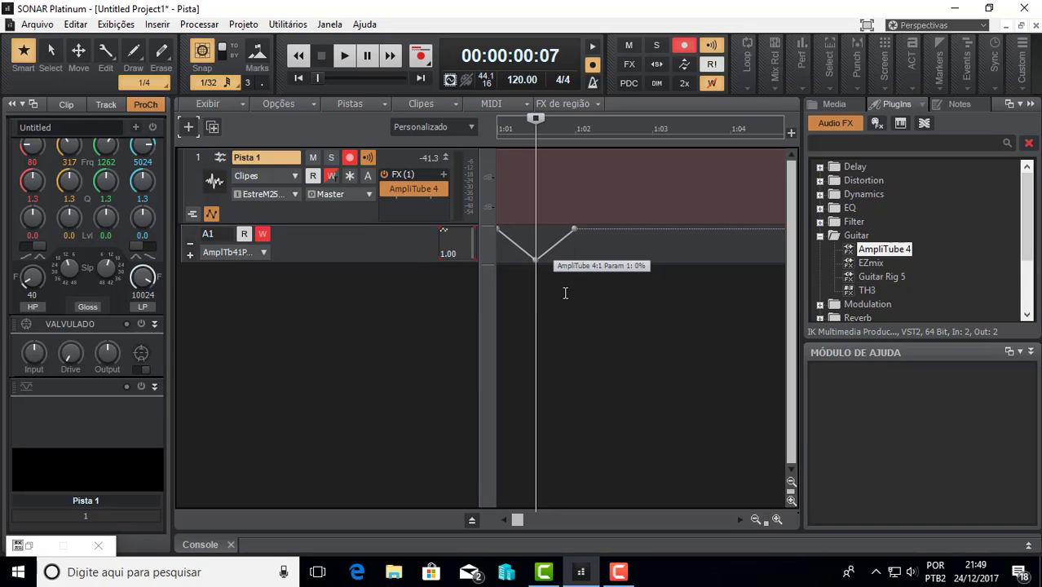
pyautogui.click(573, 295)
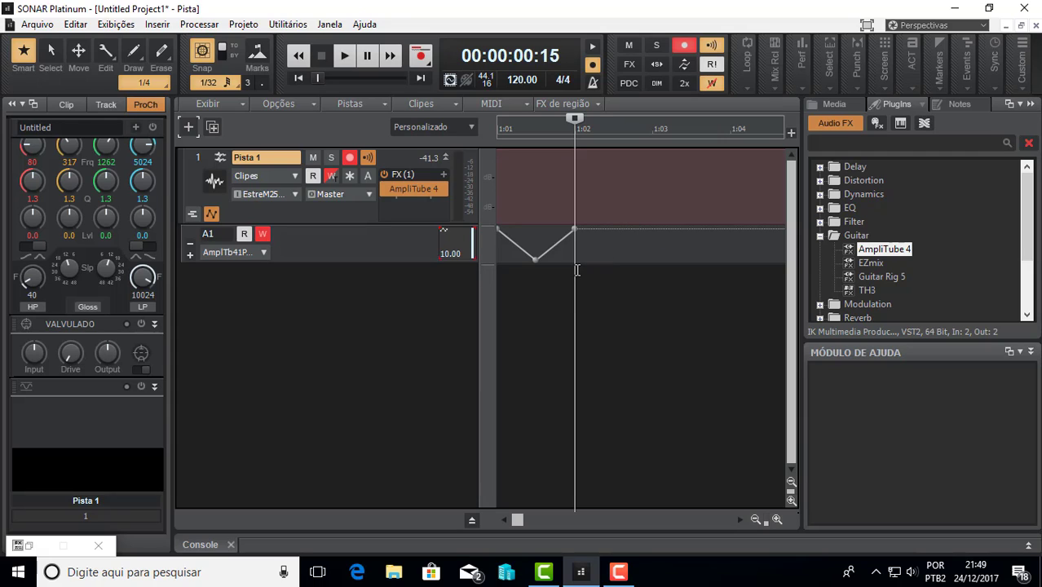
pyautogui.moveTo(577, 269); pyautogui.dragTo(495, 226)
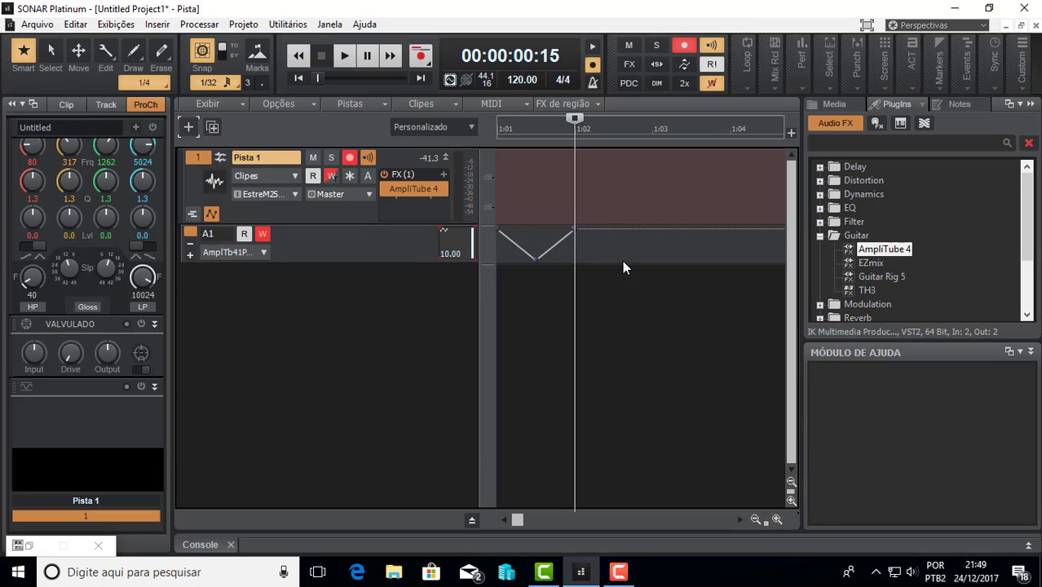
pyautogui.click(573, 315)
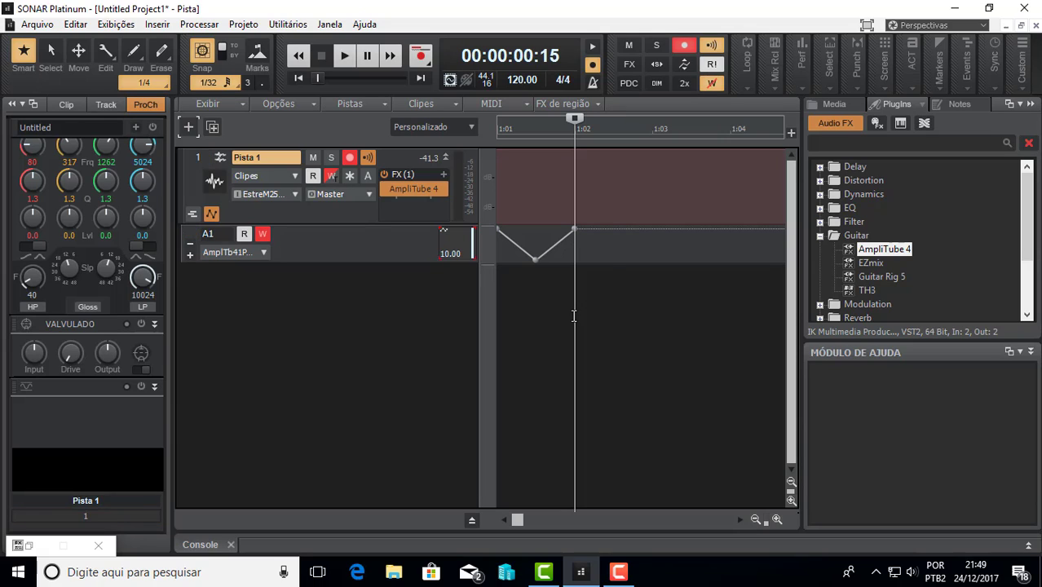
# Paste the copied V-shaped envelope section at 00:00:00:15 and delete the extra low node at the junction.
pyautogui.hotkey('ctrl', 'v')
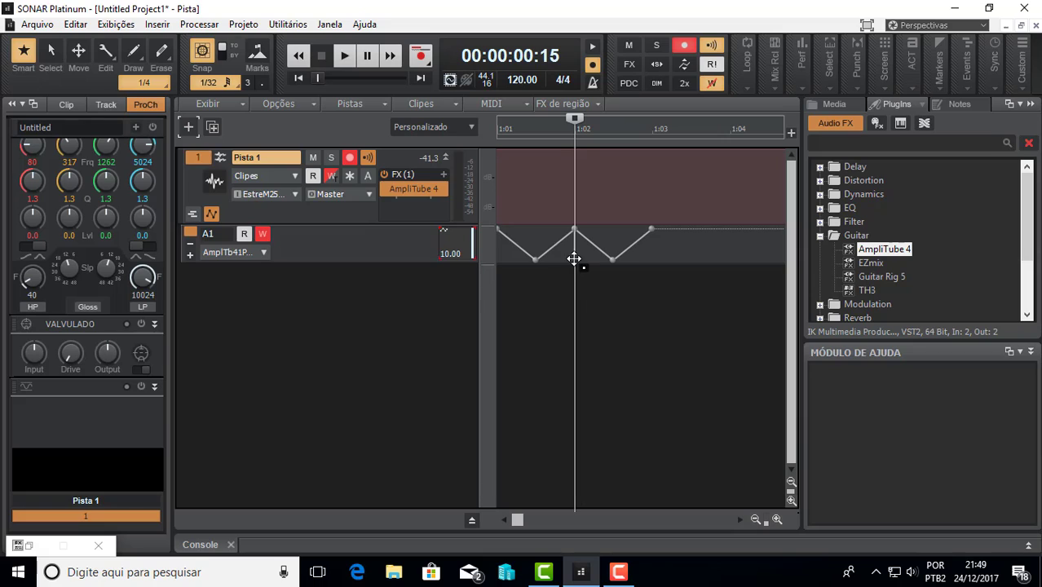
pyautogui.click(593, 296)
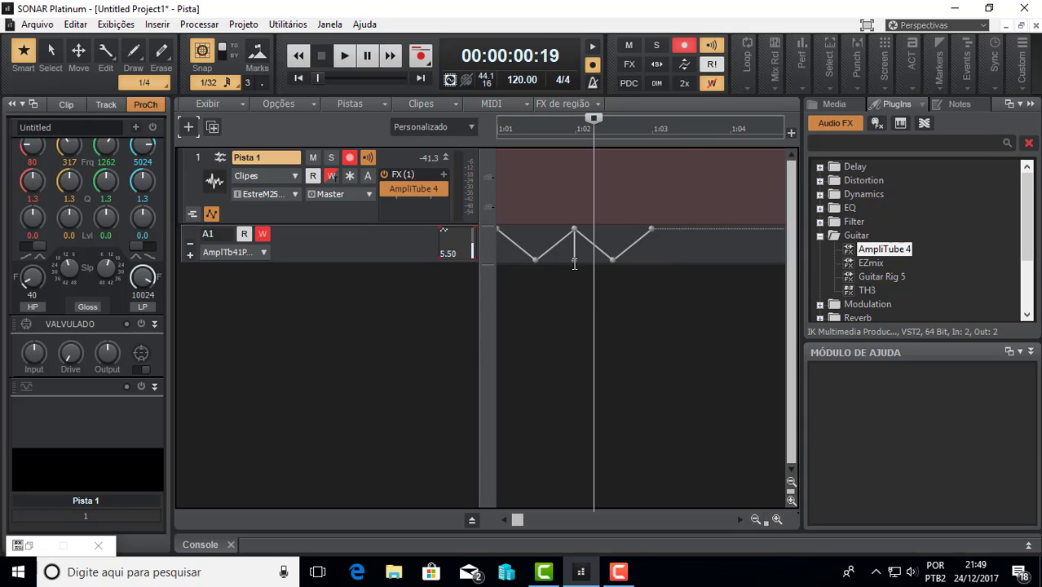
pyautogui.click(575, 259)
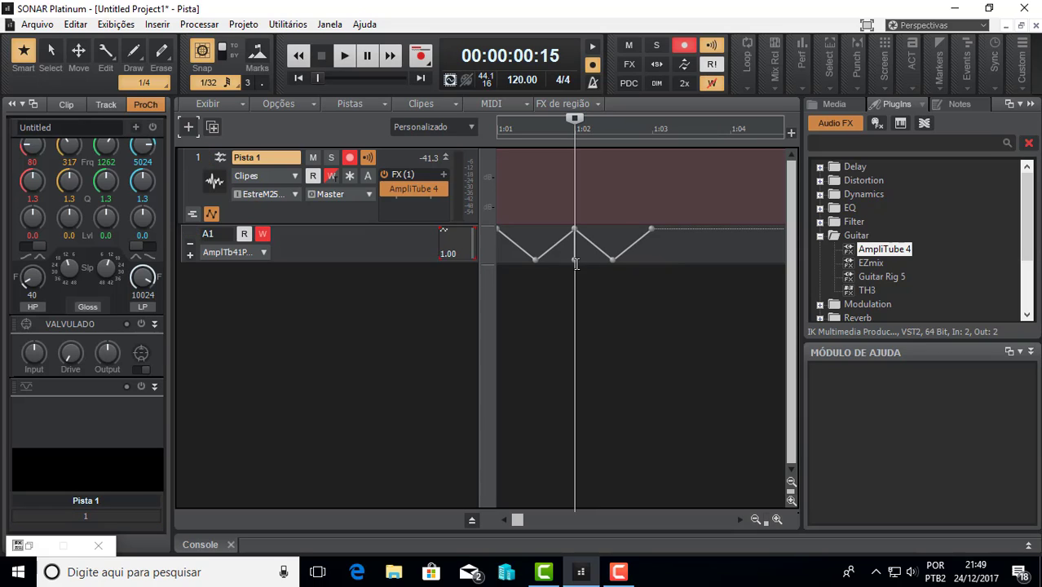
pyautogui.rightClick(574, 259)
pyautogui.click(603, 284)
# Copy the envelope's two V shapes, paste them at 00:00:01:00 and delete the extra low node there.
pyautogui.moveTo(649, 232); pyautogui.dragTo(492, 225)
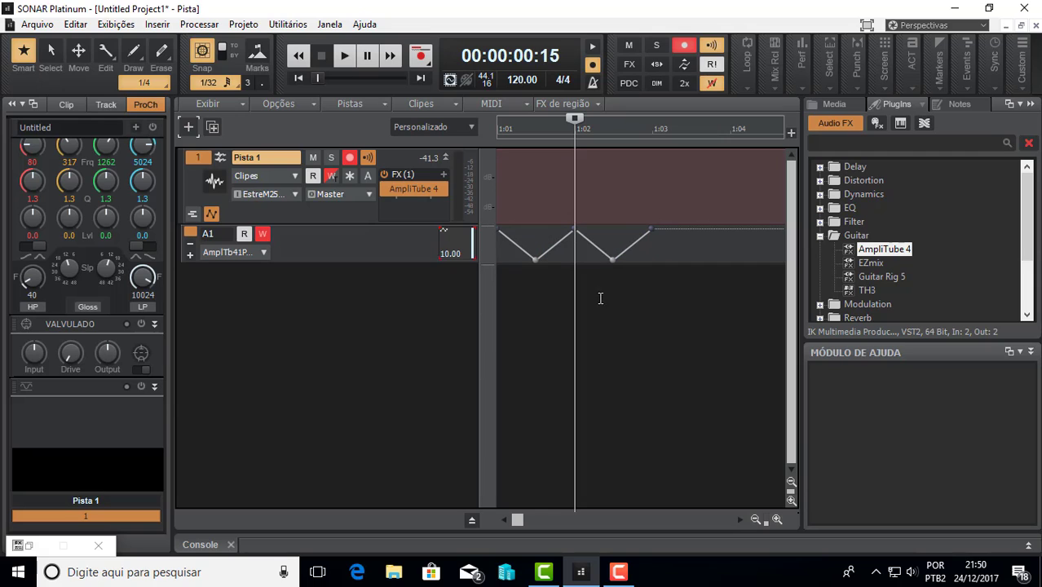
pyautogui.moveTo(669, 281); pyautogui.dragTo(497, 225)
pyautogui.click(651, 281)
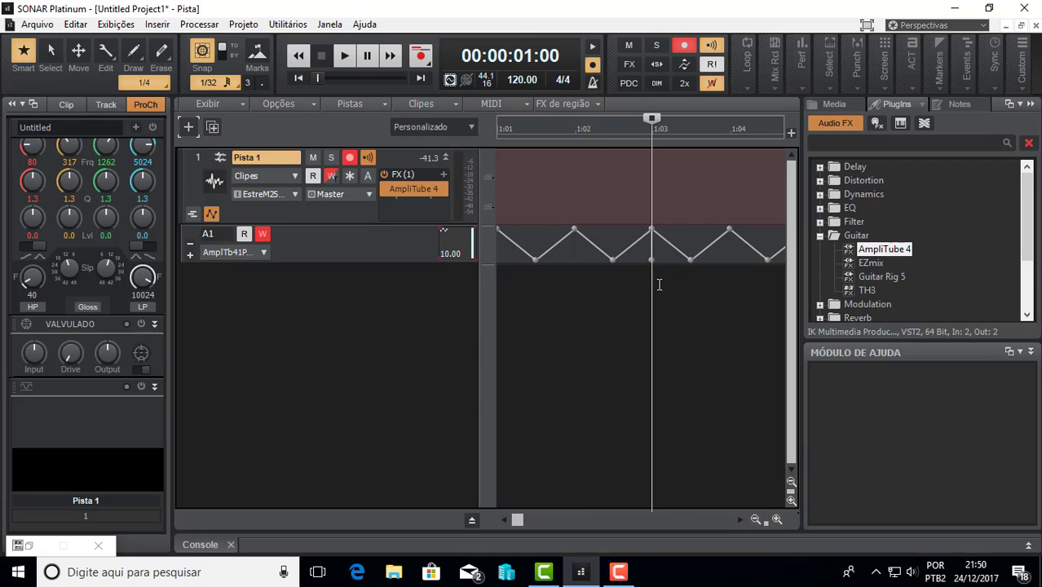
pyautogui.scroll(-1, 658, 286)
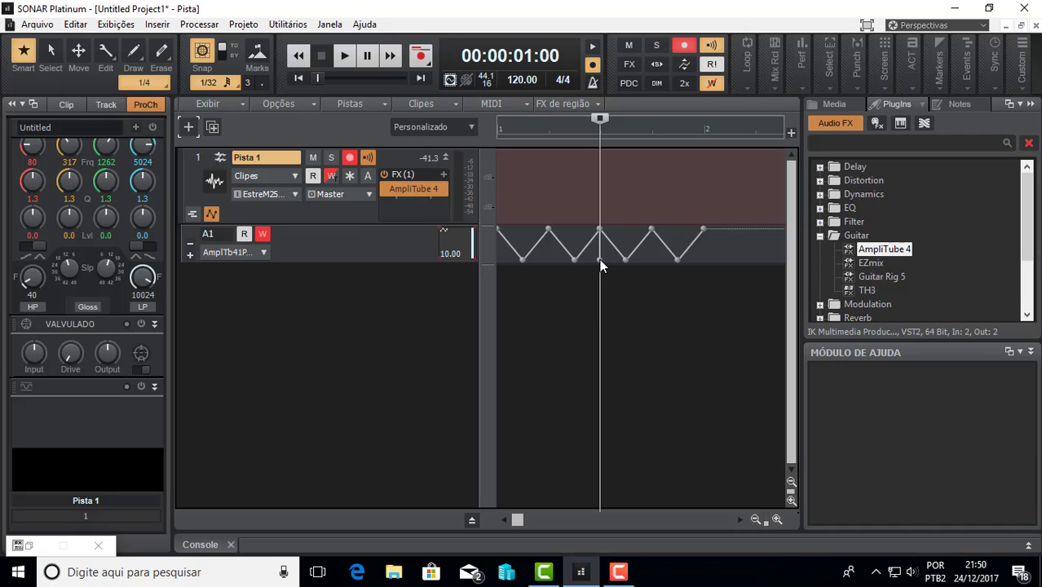
pyautogui.rightClick(601, 259)
pyautogui.click(652, 288)
# Copy the envelope's first four V shapes, paste them at 00:00:02:00 and delete the extra low node at that point.
pyautogui.moveTo(707, 310); pyautogui.dragTo(489, 225)
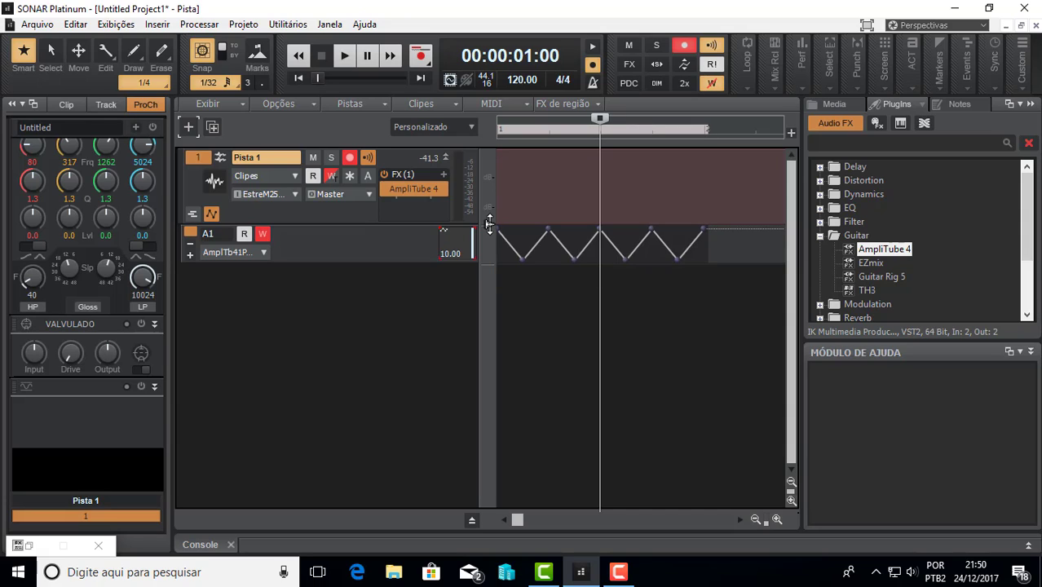
pyautogui.click(706, 298)
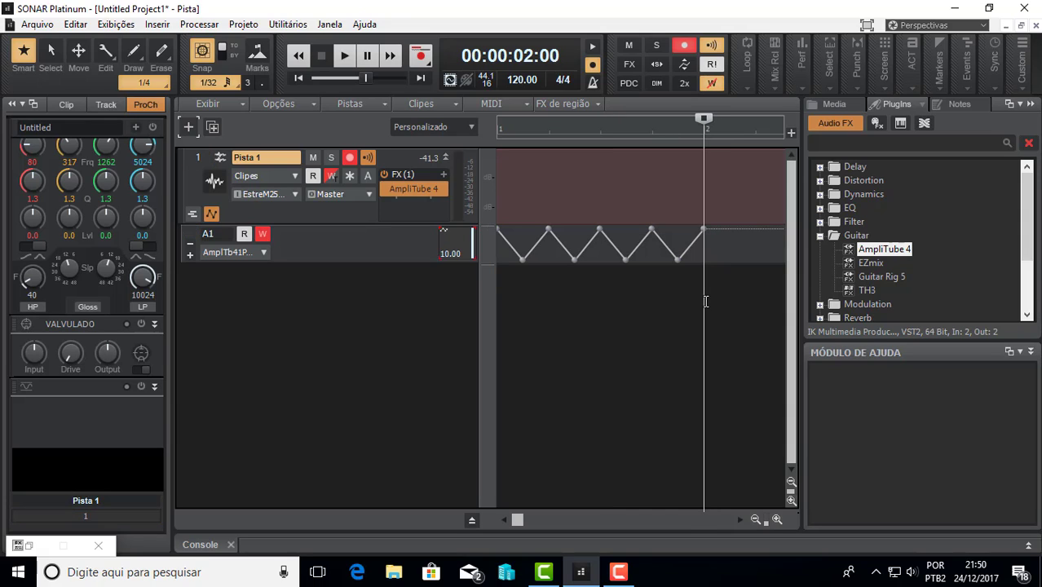
pyautogui.hotkey('ctrl', 'v')
pyautogui.rightClick(705, 263)
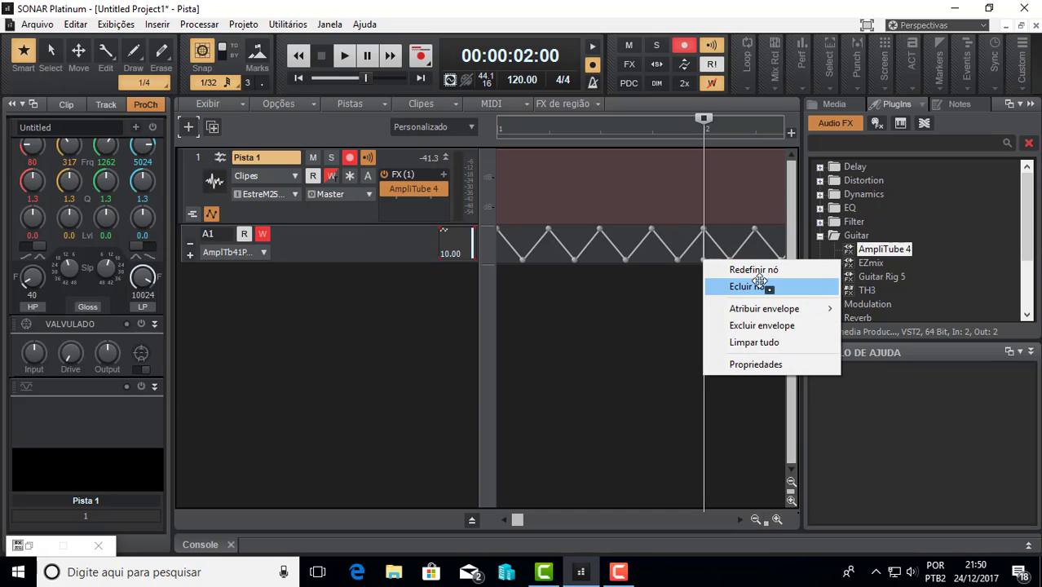
pyautogui.click(735, 284)
pyautogui.hotkey('ctrl', 'Left')
pyautogui.hotkey('ctrl', 'Left')
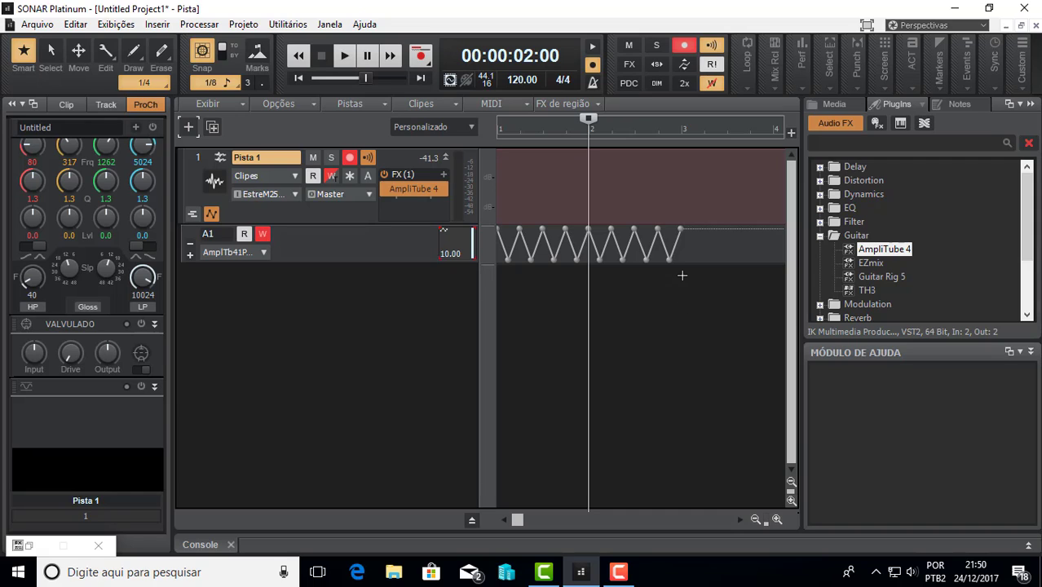
# Copy the eight-V envelope section, paste it at 00:00:04:00 and delete the extra low node at the junction.
pyautogui.moveTo(676, 226); pyautogui.dragTo(504, 232)
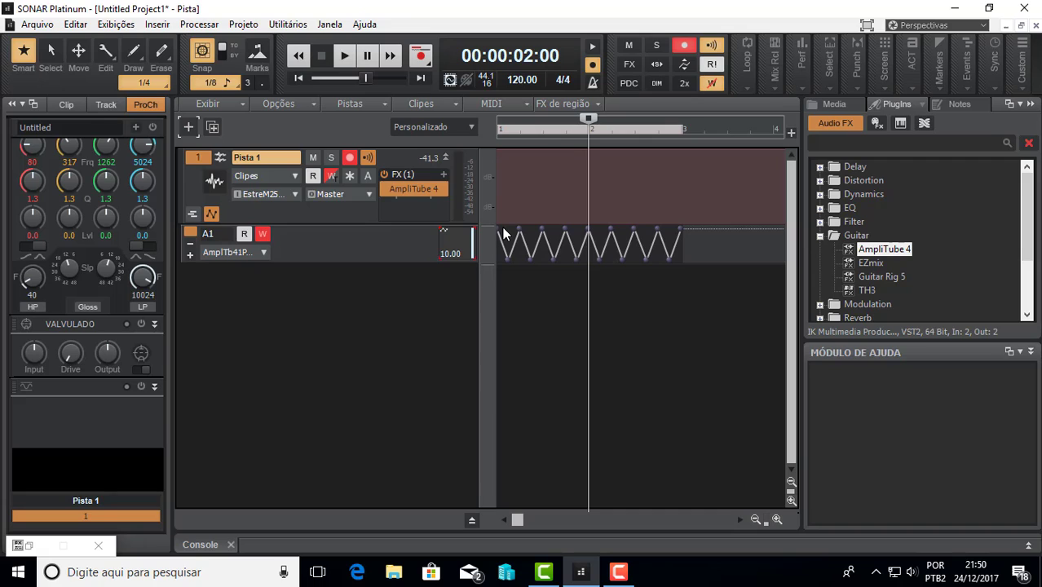
pyautogui.click(684, 298)
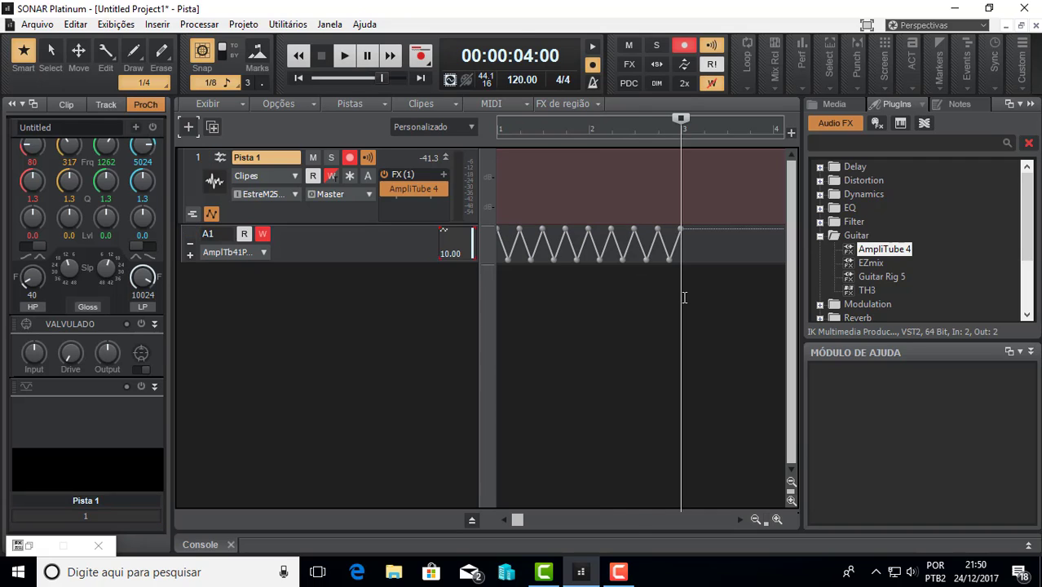
pyautogui.hotkey('ctrl', 'Right')
pyautogui.hotkey('ctrl', 'v')
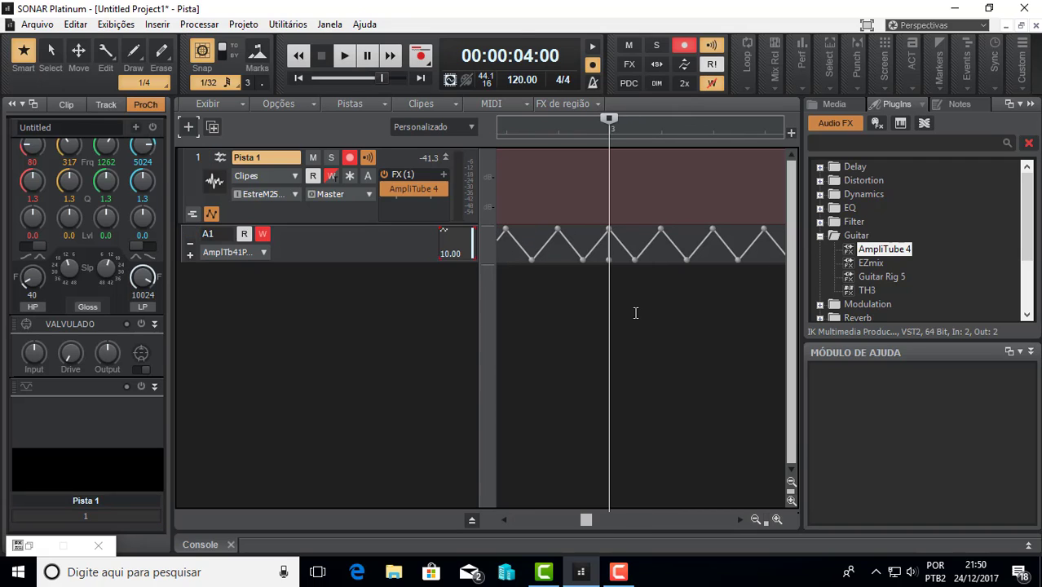
pyautogui.rightClick(609, 260)
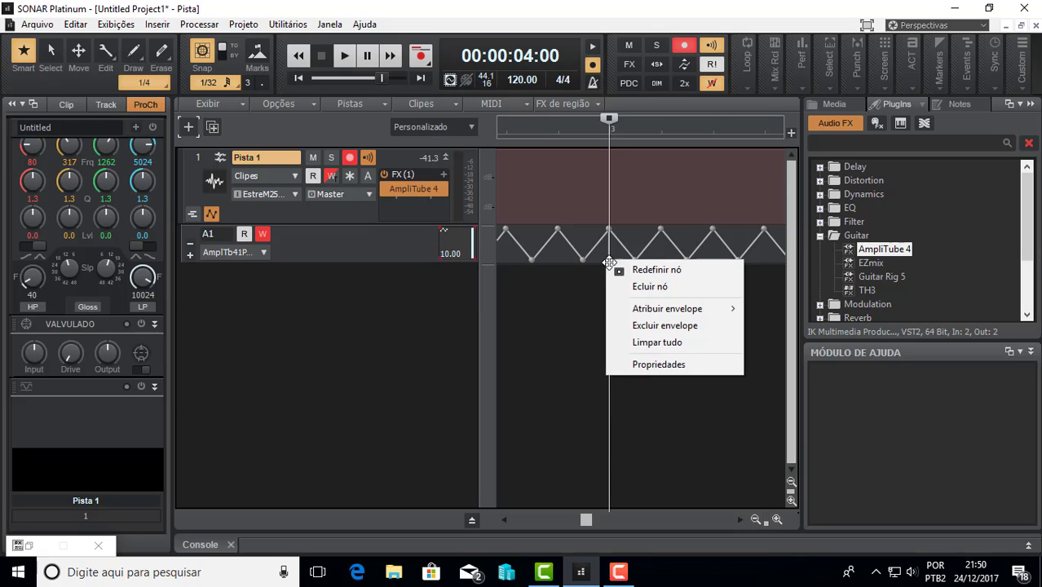
pyautogui.click(650, 287)
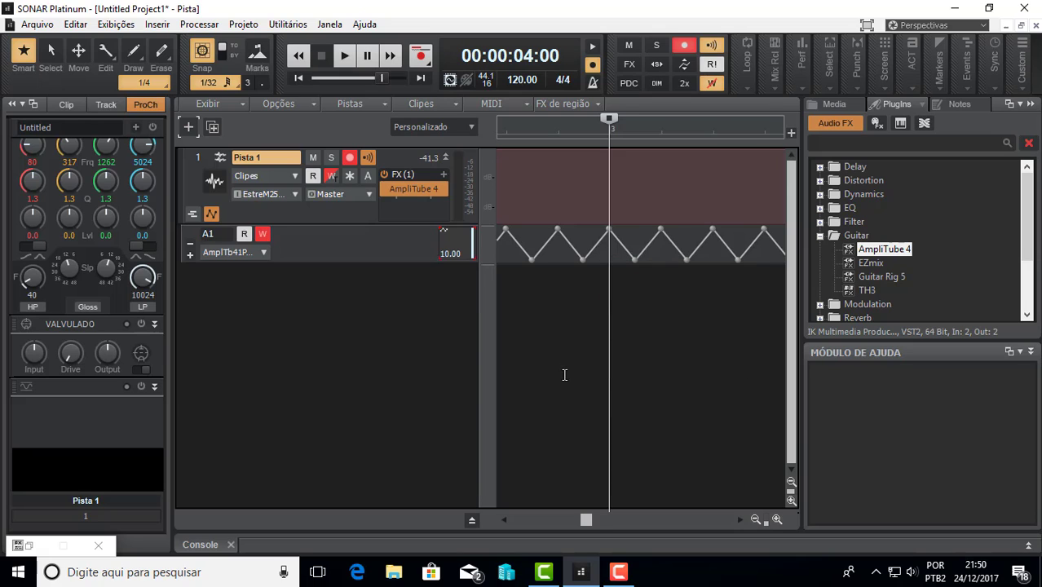
pyautogui.hotkey('ctrl', 'Left')
pyautogui.hotkey('ctrl', 'Left')
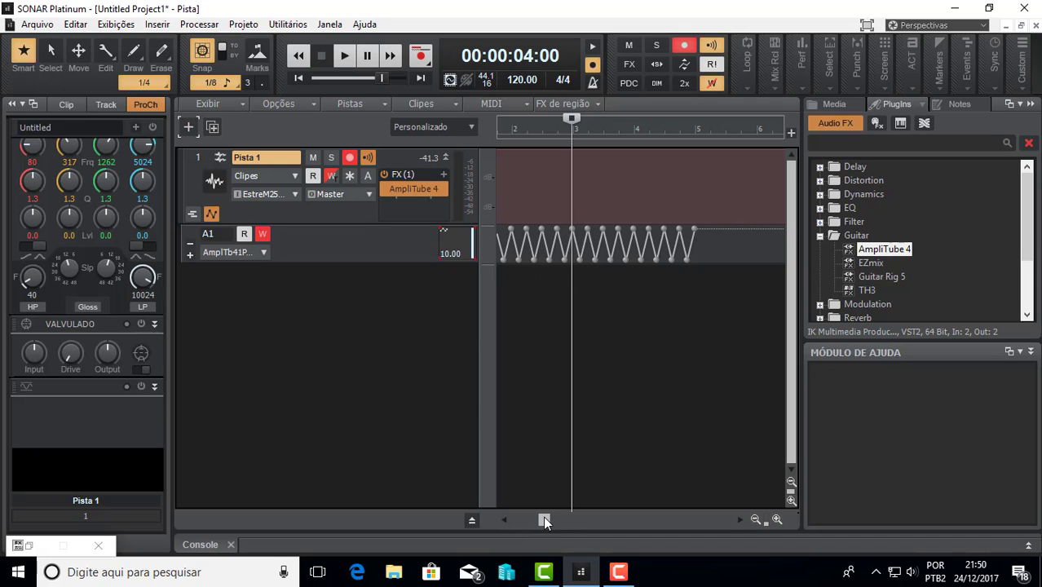
pyautogui.moveTo(543, 520); pyautogui.dragTo(518, 520)
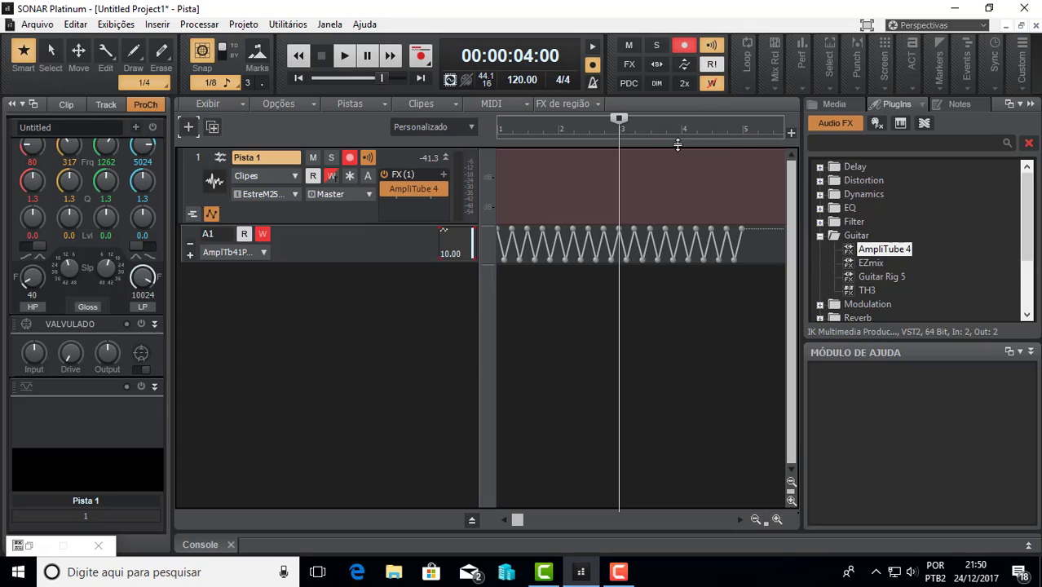
pyautogui.click(752, 289)
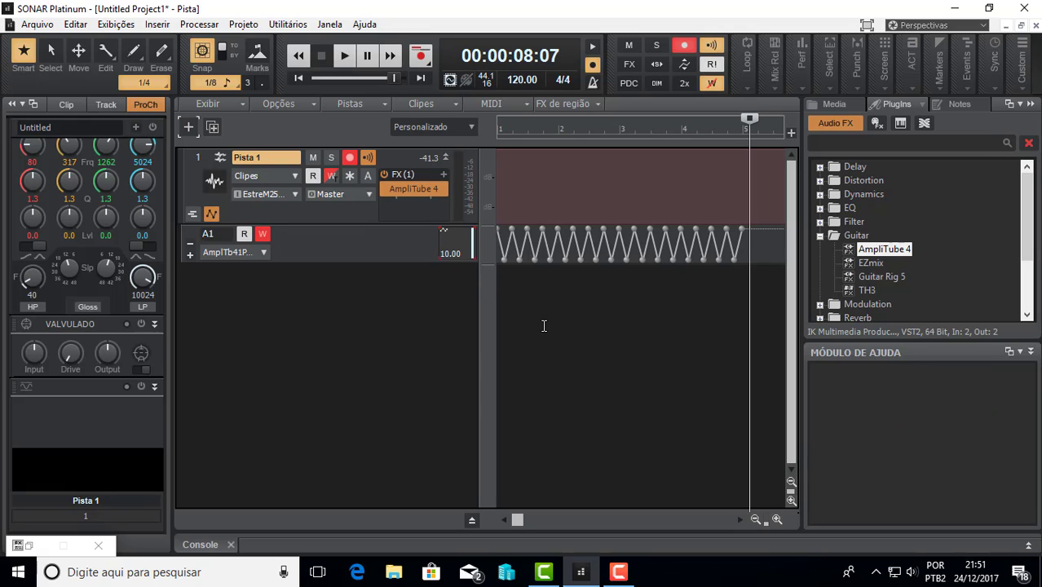
pyautogui.click(619, 571)
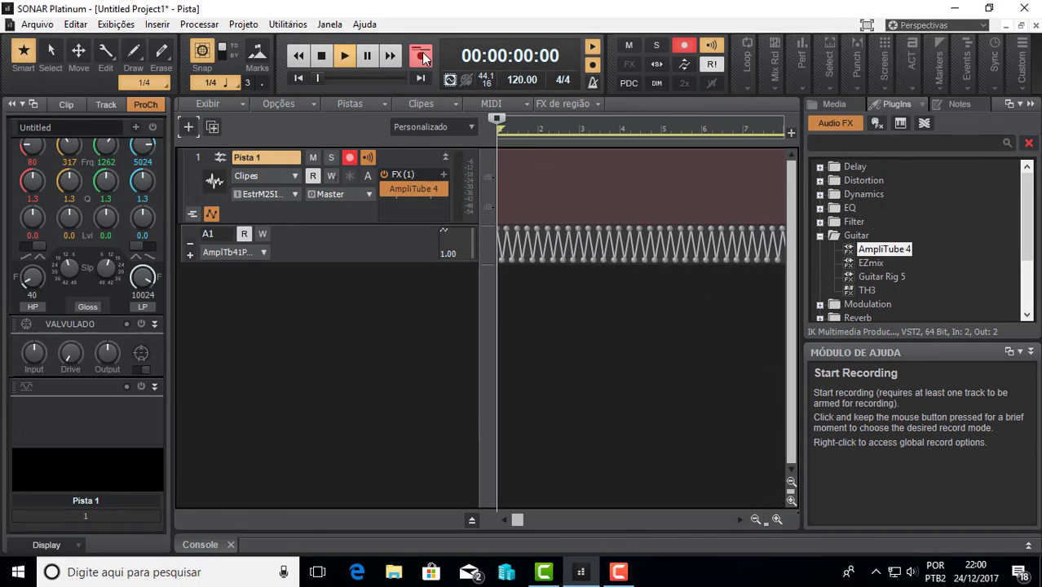
# Record a guitar take on Pista 1 from 00:00:00:00 to about 00:00:22:21 over the repeating envelope, then stop recording.
pyautogui.click(422, 57)
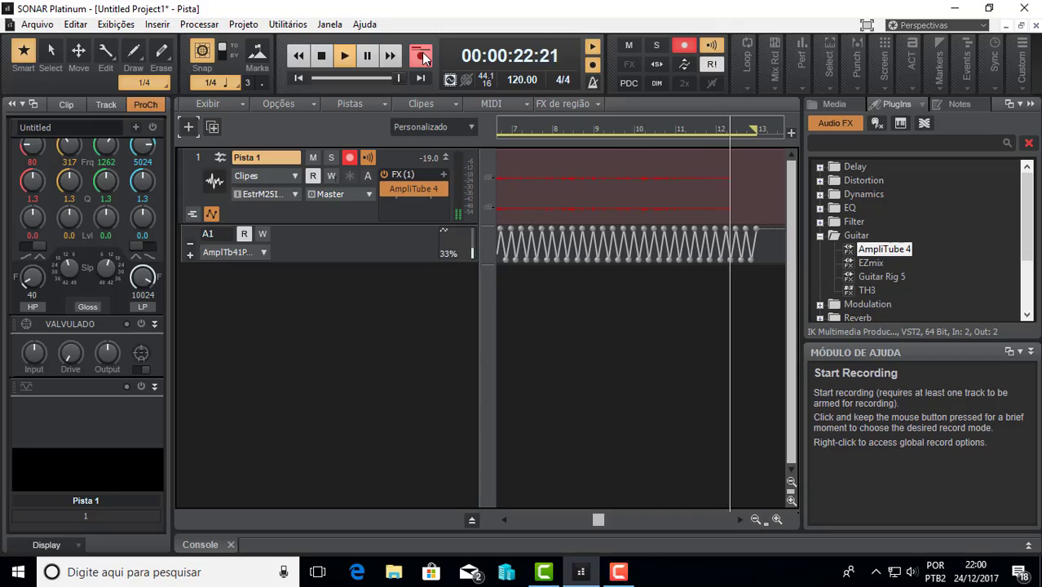
pyautogui.click(423, 57)
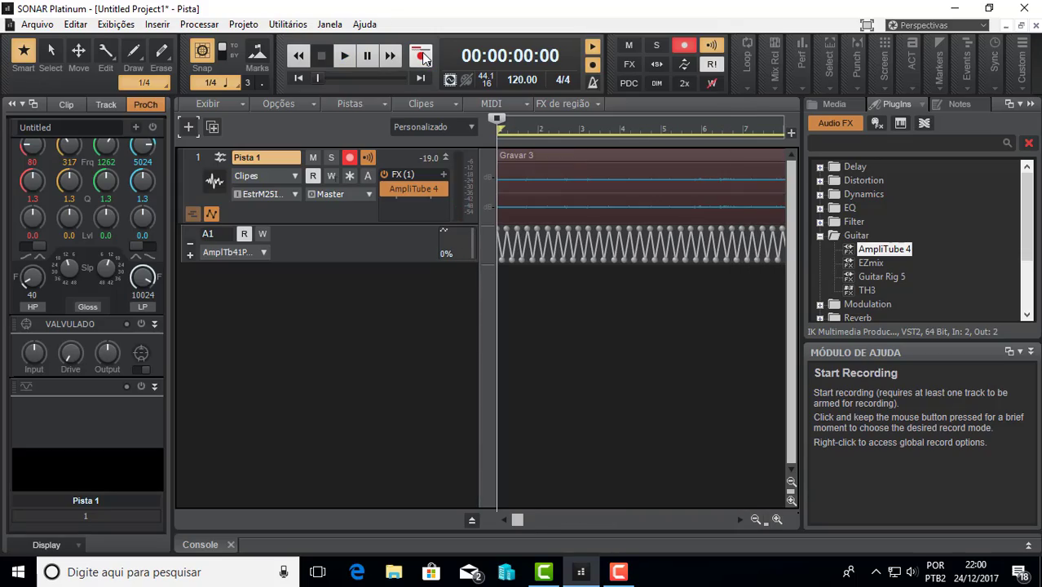